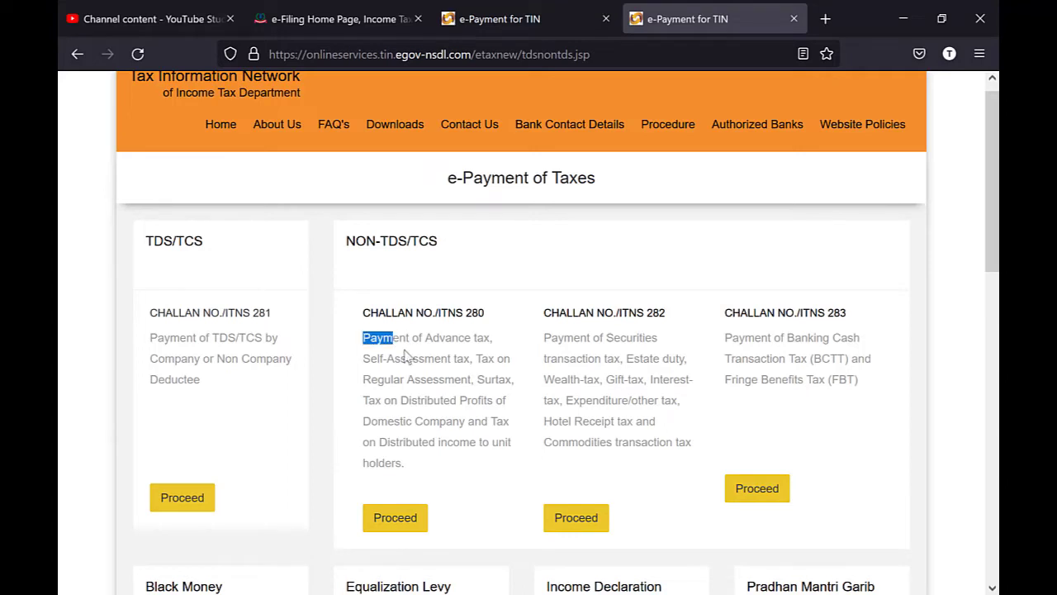
- Open the Challan No./ITNS 280 form for advance and self-assessment tax
left_click(396, 521)
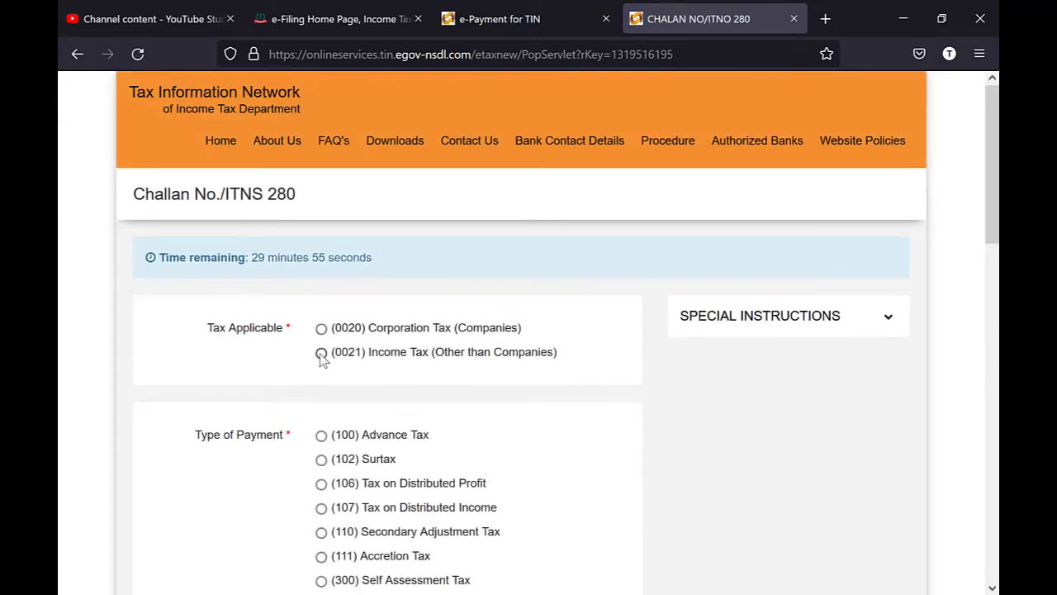
- Choose (300) Self Assessment Tax as the challan's payment type
scroll(458, 396, "down", 3)
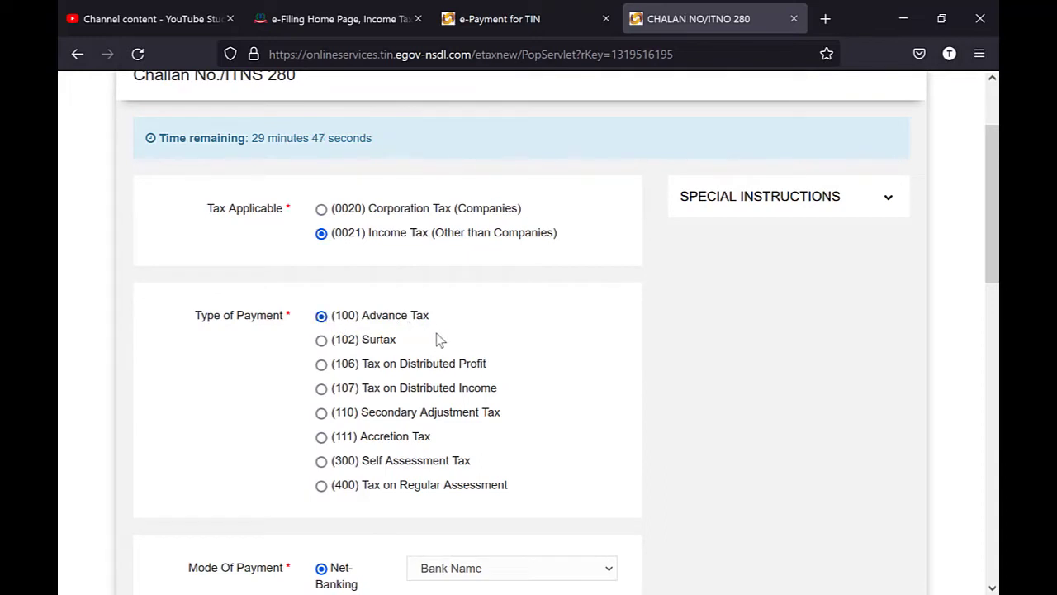
scroll(438, 338, "down", 1)
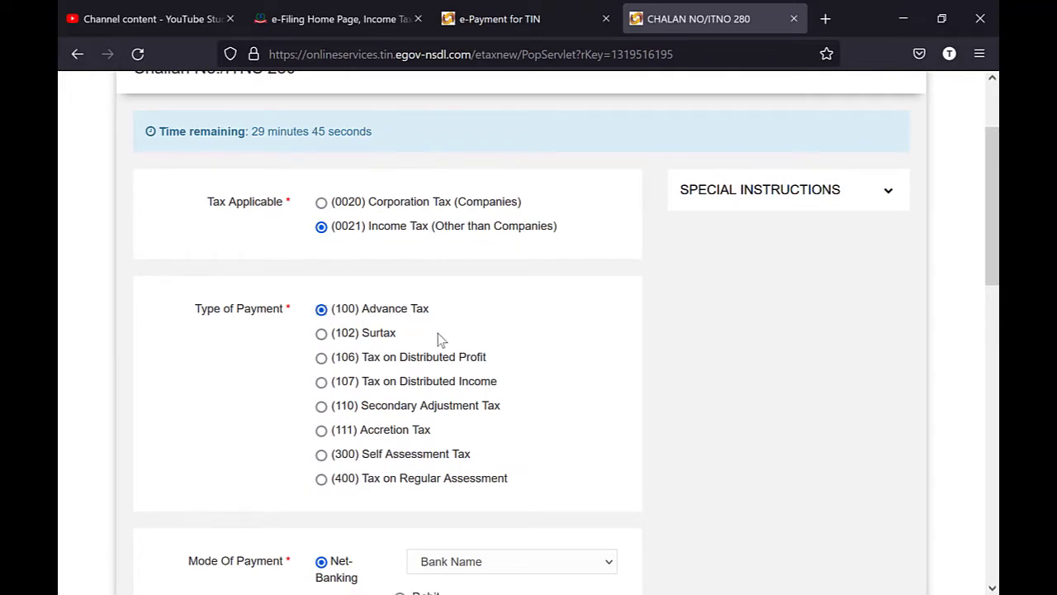
left_click(323, 456)
left_click_drag(468, 460, 366, 468)
left_click(546, 445)
scroll(546, 446, "down", 2)
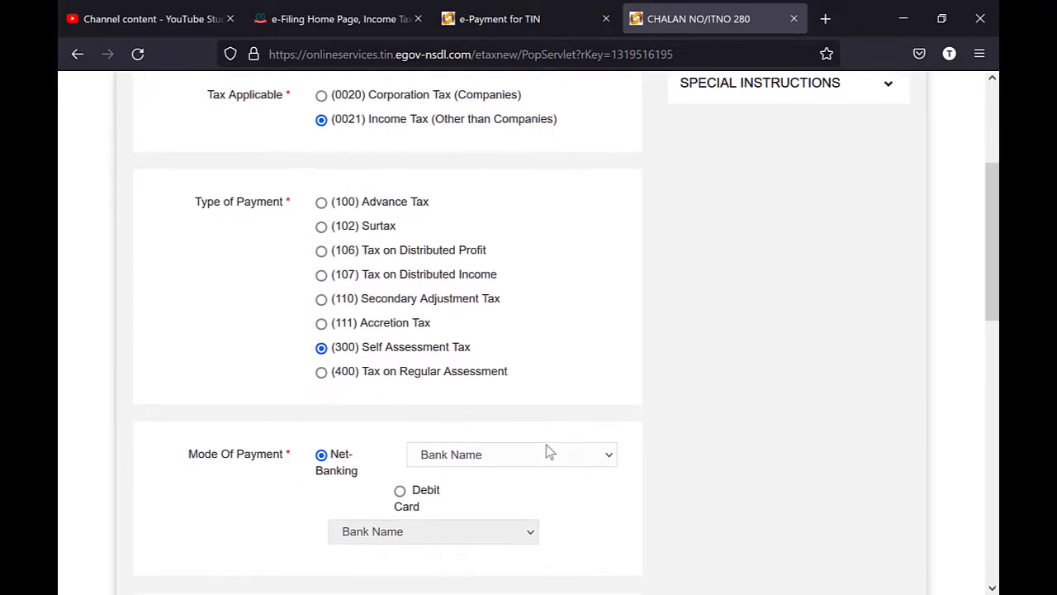
scroll(546, 451, "down", 3)
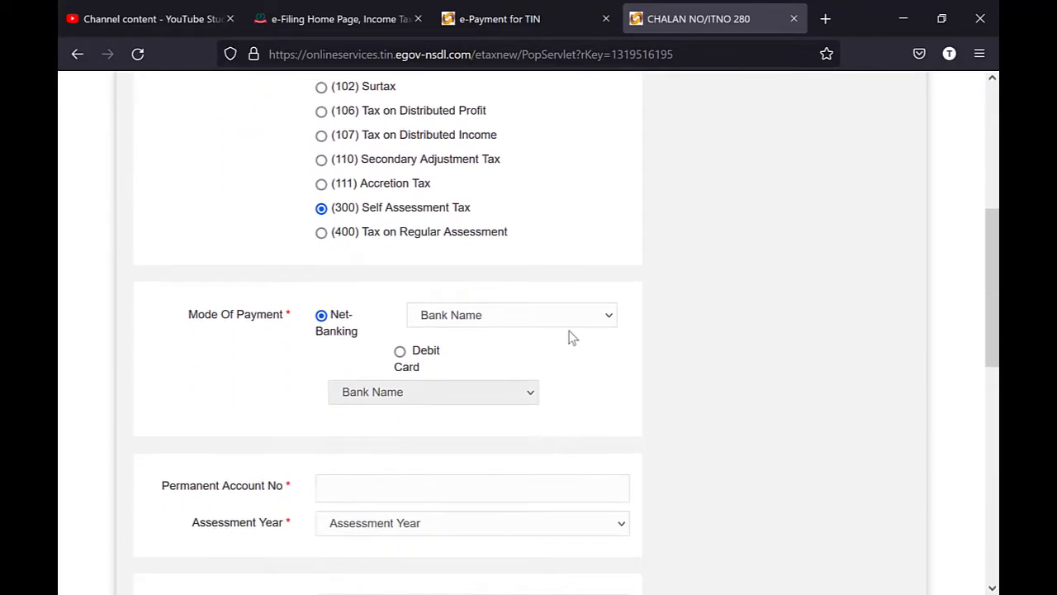
- Select ICICI Bank as the net-banking bank
left_click(580, 314)
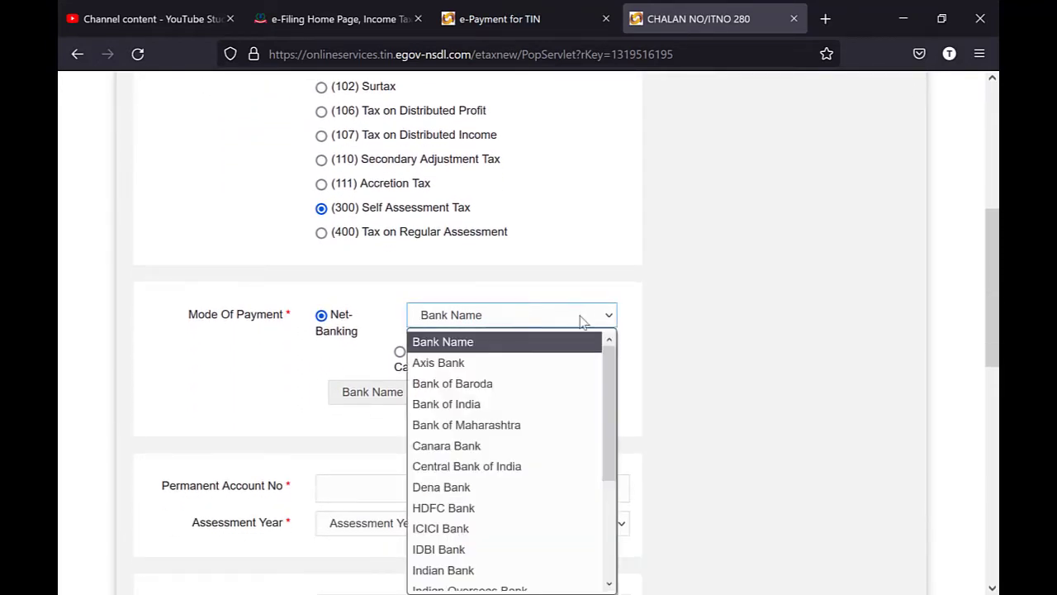
scroll(578, 405, "down", 1)
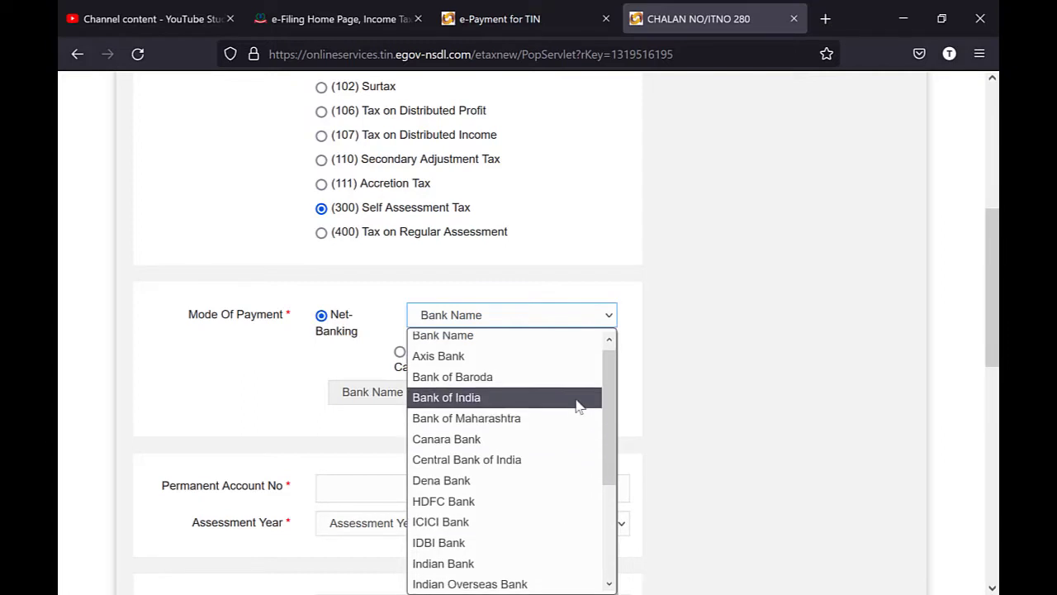
scroll(578, 405, "down", 3)
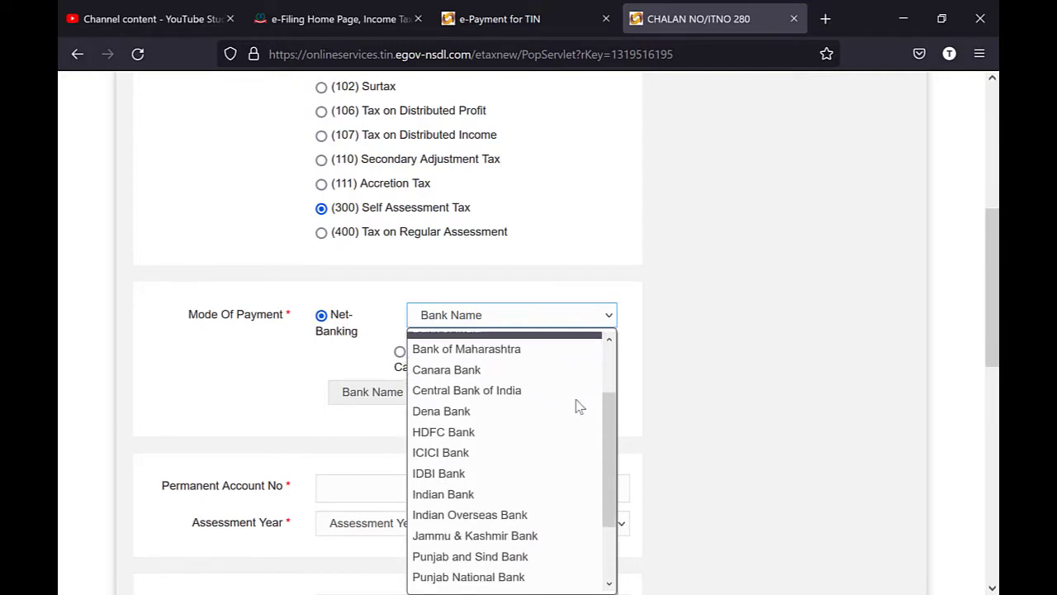
left_click(538, 456)
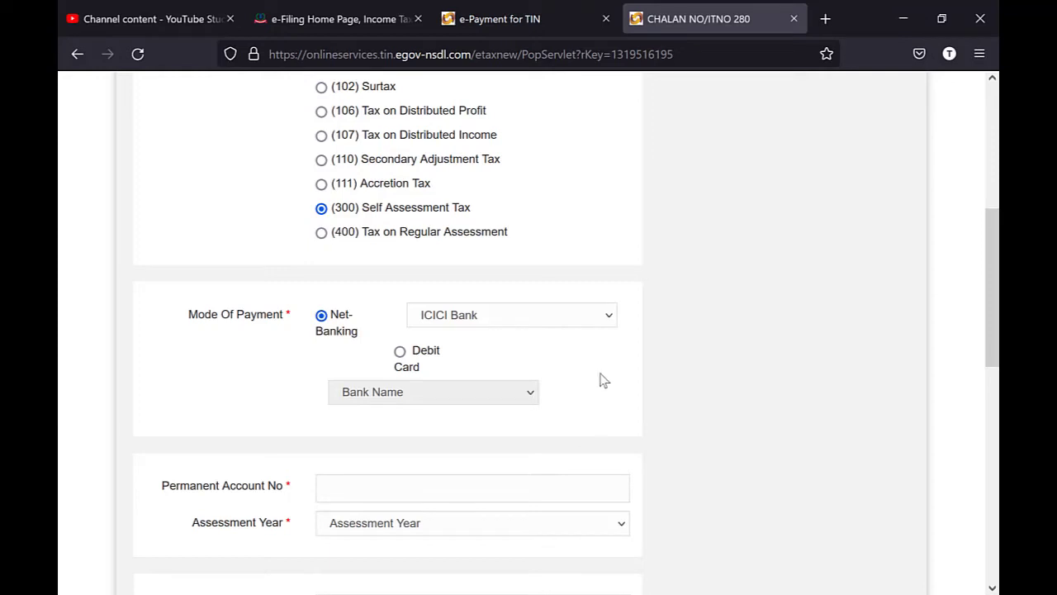
- Enter the PAN and choose assessment year 2021-22
scroll(600, 377, "down", 5)
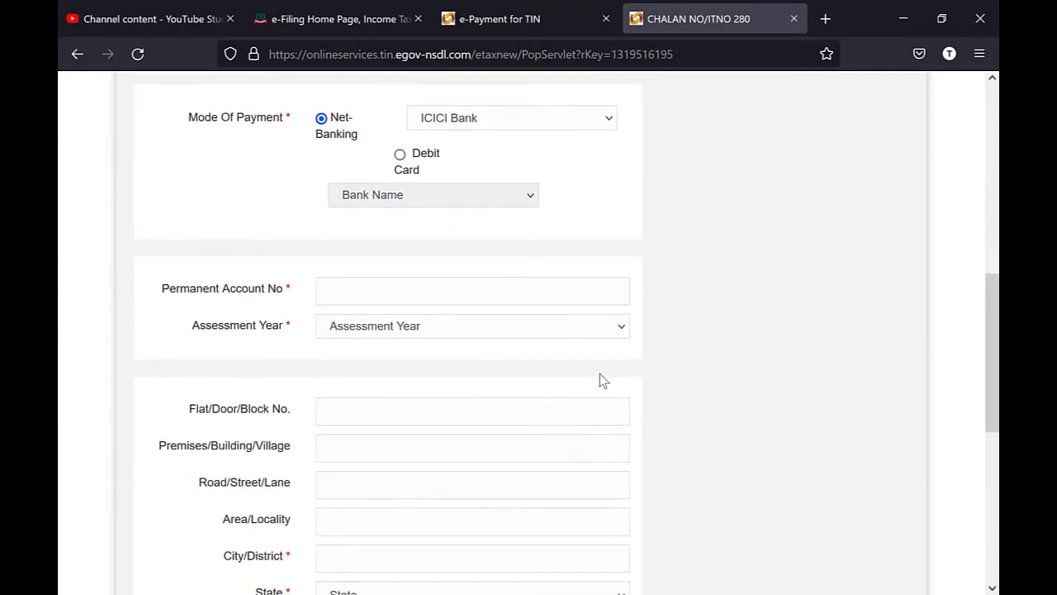
scroll(580, 299, "down", 3)
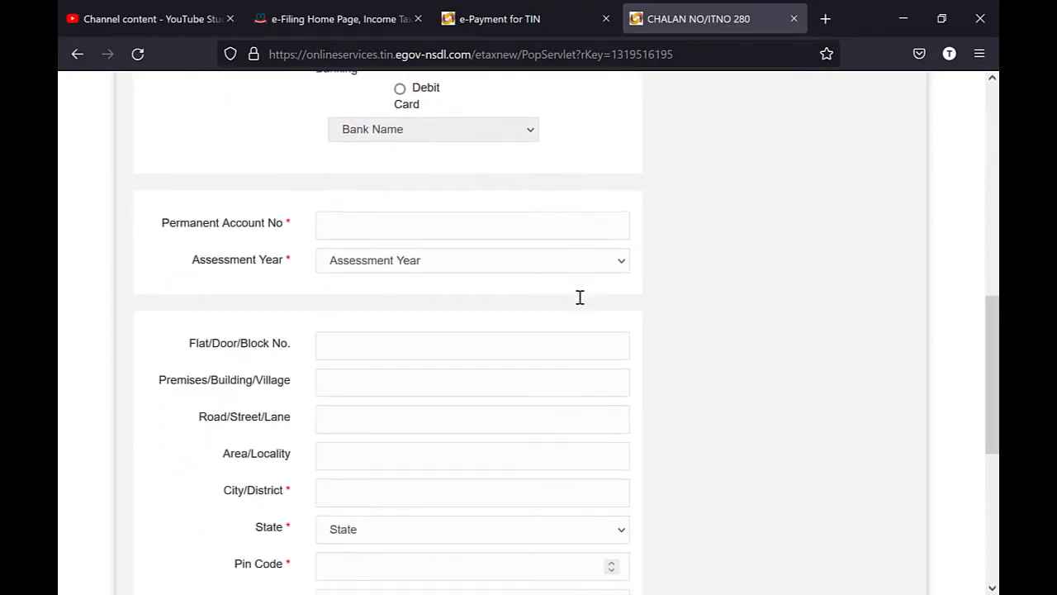
scroll(505, 187, "down", 1)
left_click(438, 142)
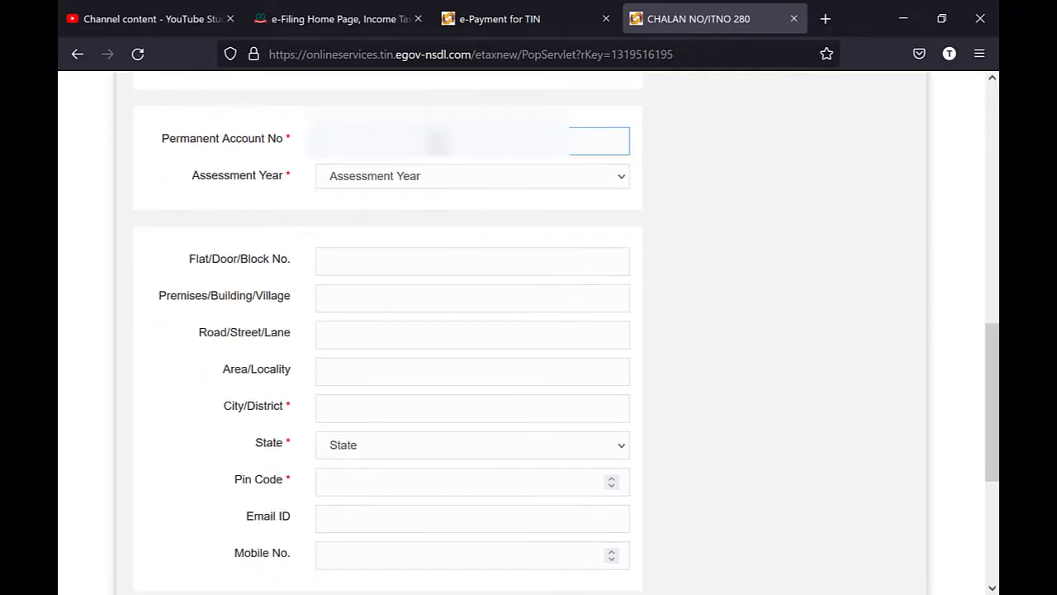
type("*****")
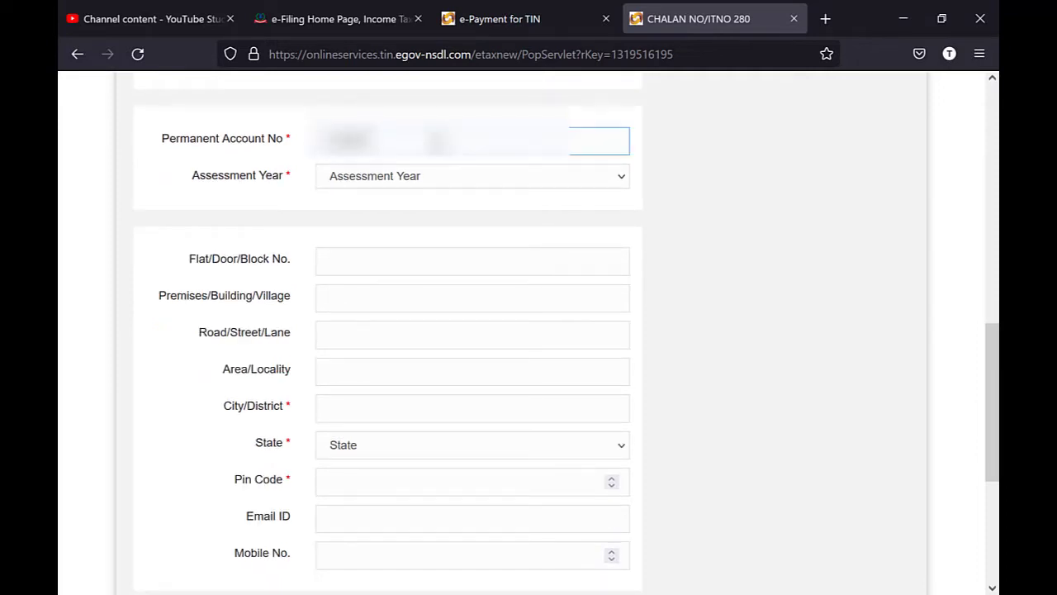
type("*****")
key("Tab")
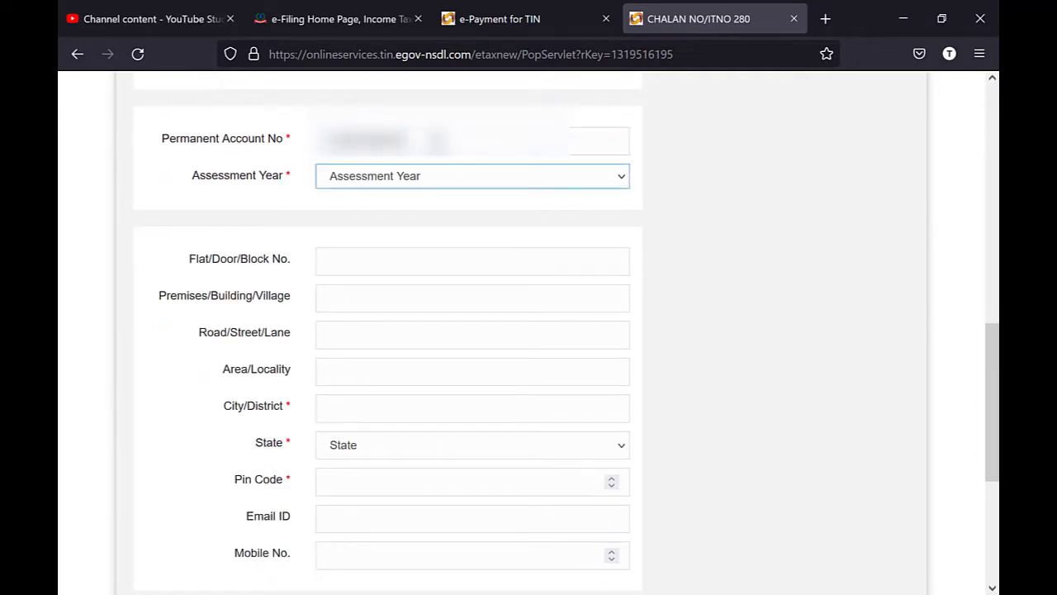
left_click(453, 177)
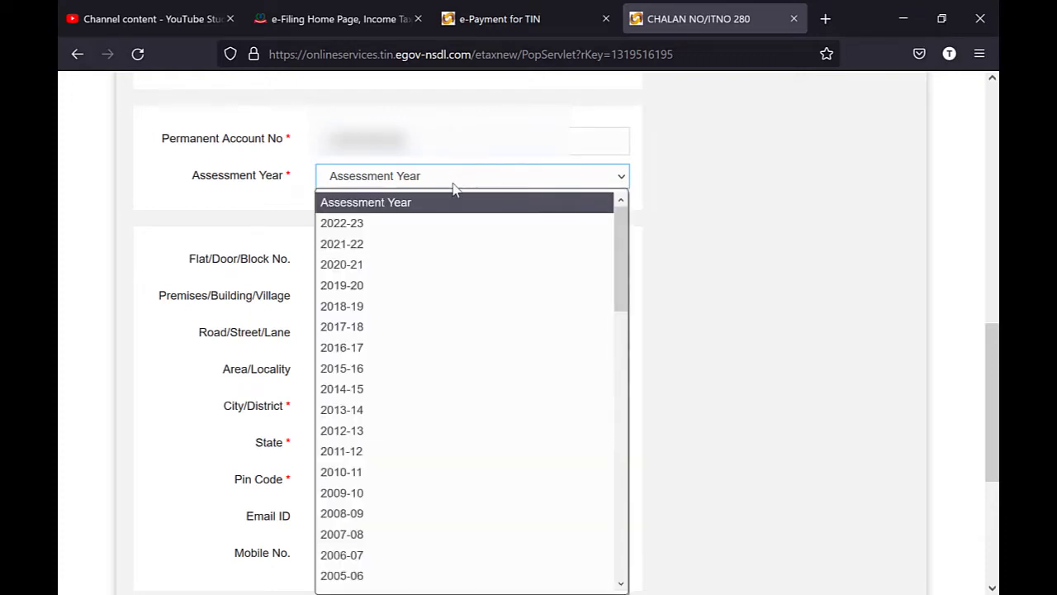
left_click(461, 245)
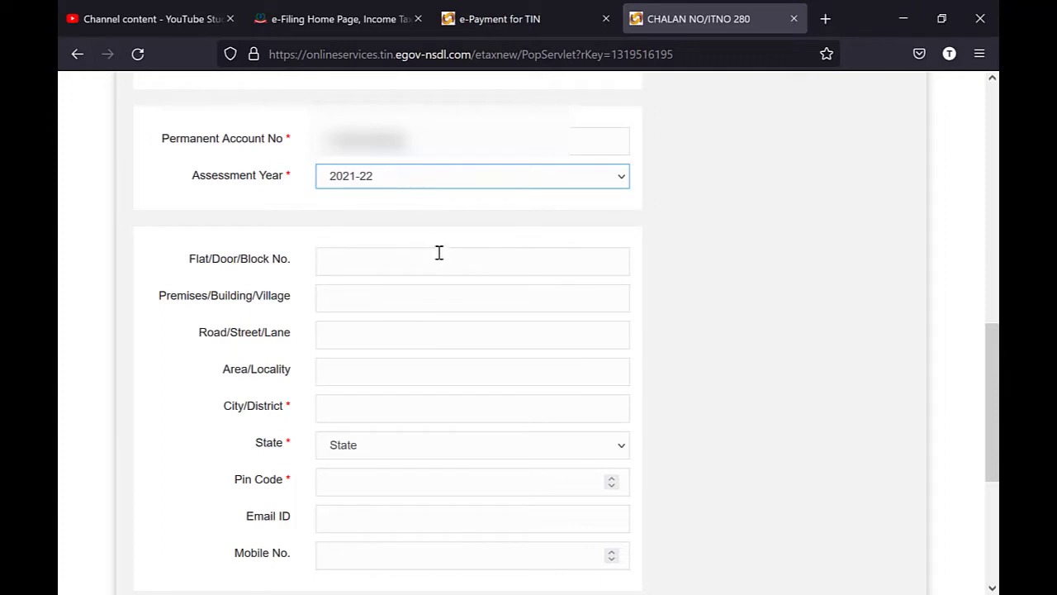
- Fill in the address, pin code, e-mail address and mobile number fields
left_click(439, 256)
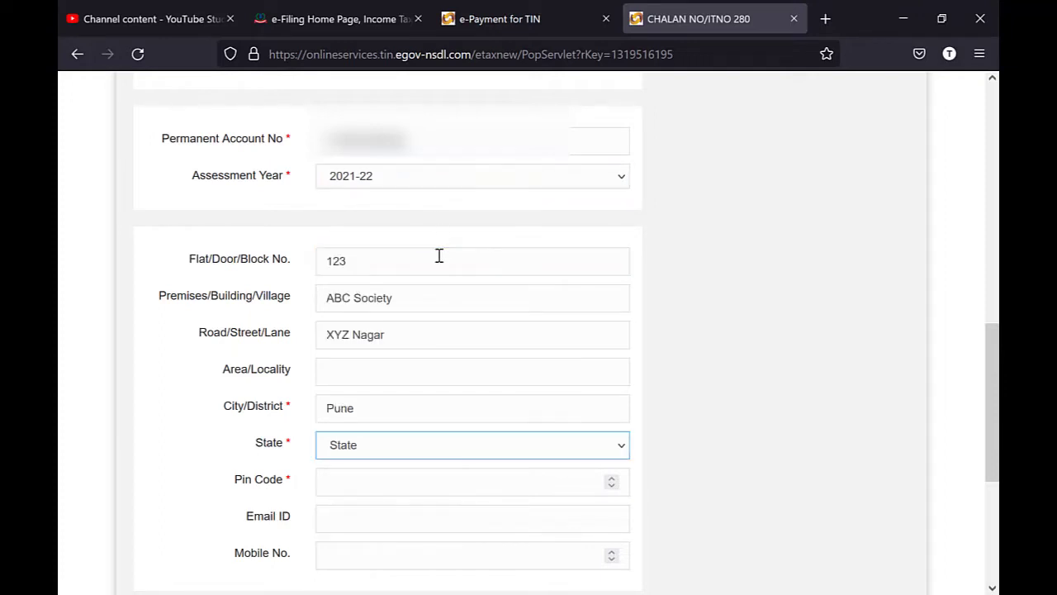
type("mah")
key("Tab")
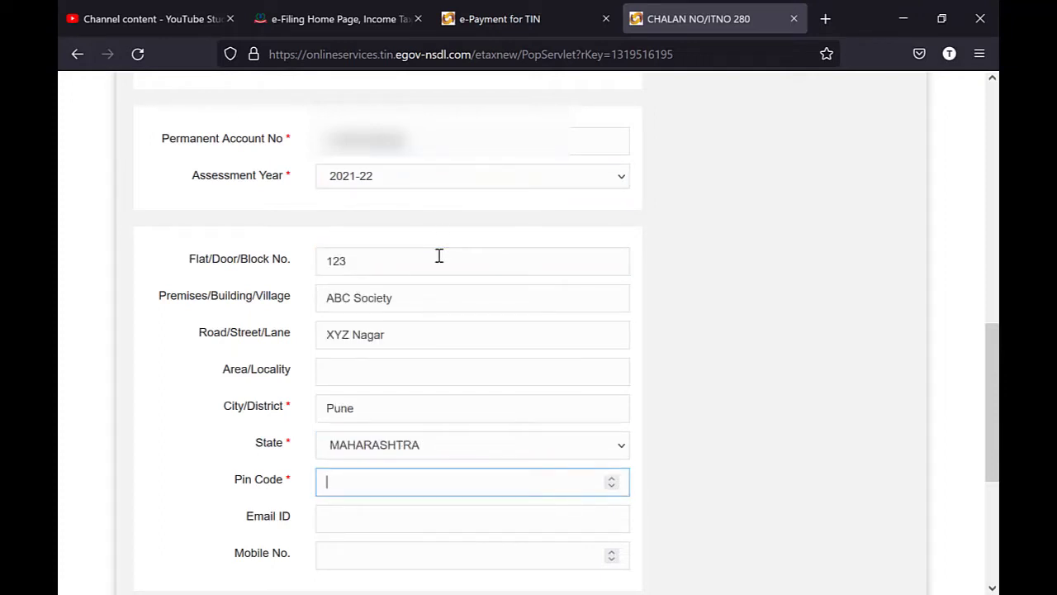
type("41101")
key("Tab")
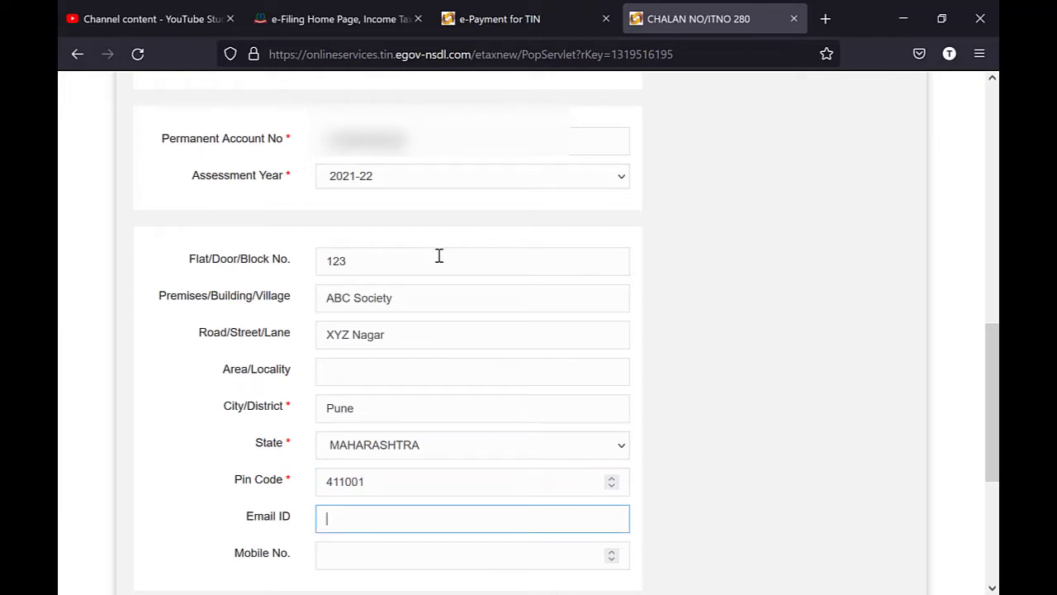
key("Tab")
type("9")
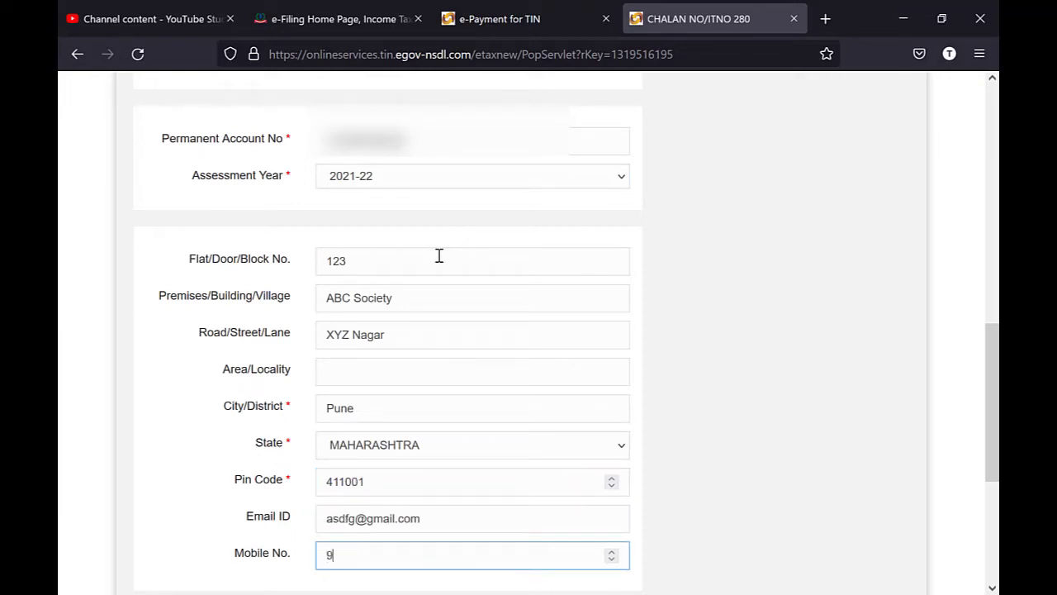
type("090909090")
- Enter the captcha code and submit the challan for confirmation
scroll(439, 256, "down", 3)
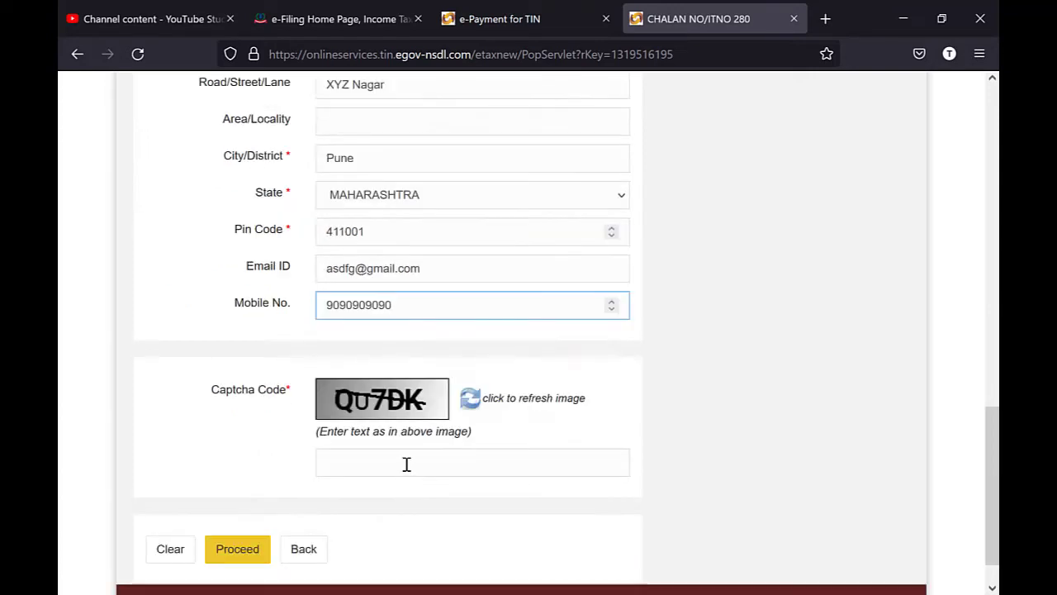
left_click(407, 463)
type("Q")
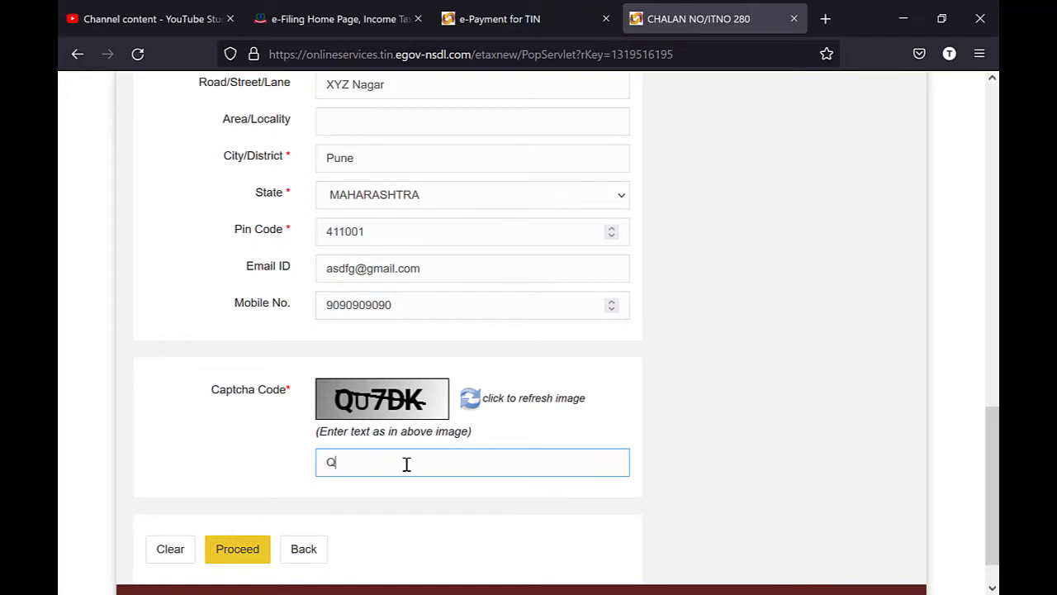
type("u7DK")
left_click(239, 558)
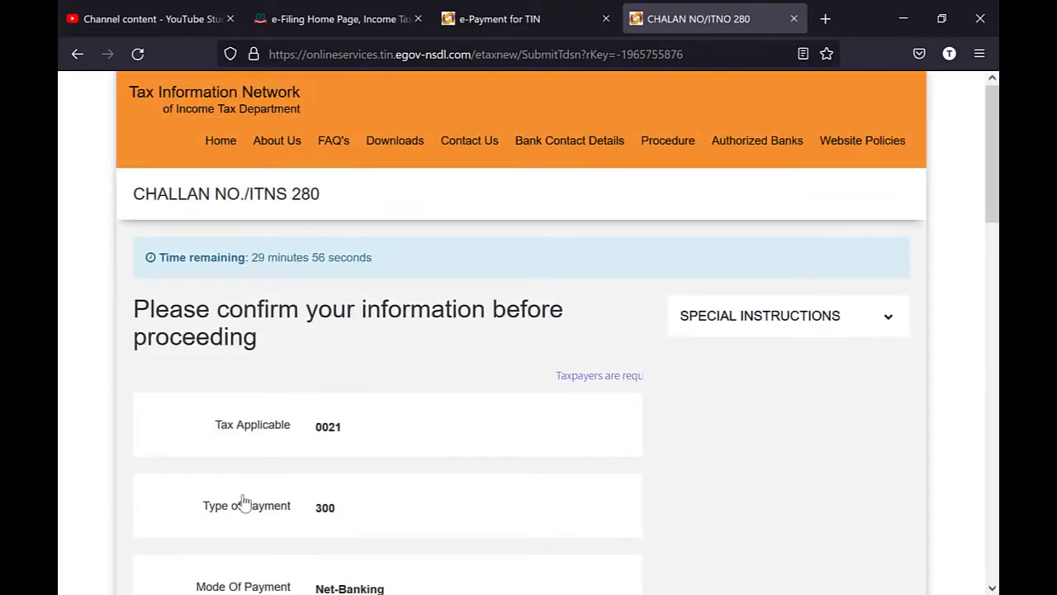
- Agree to the NSDL consent terms and submit the challan to ICICI Bank
scroll(244, 501, "down", 1)
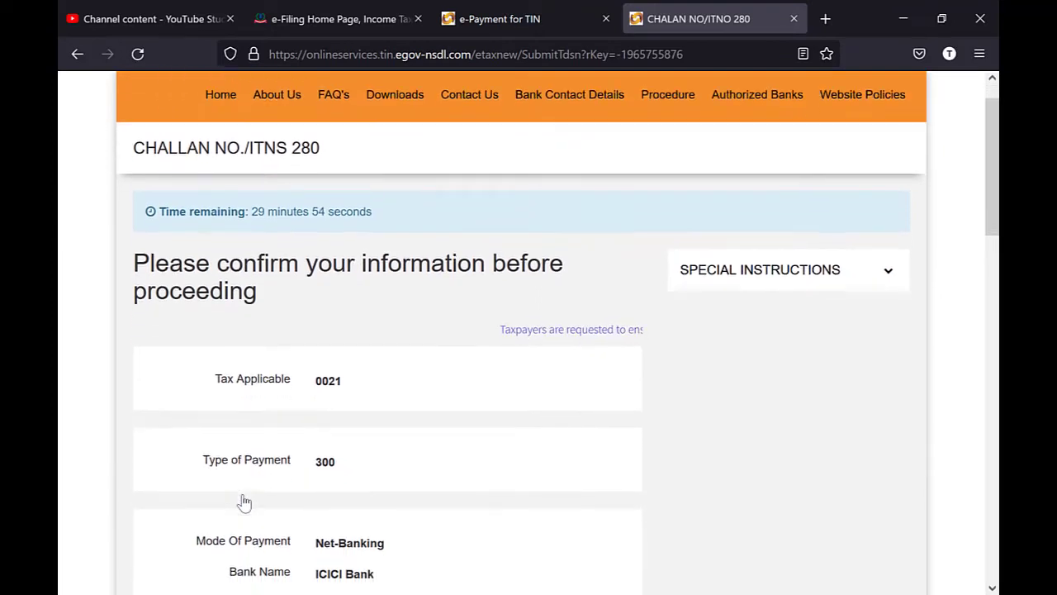
scroll(244, 502, "down", 1)
scroll(519, 429, "down", 5)
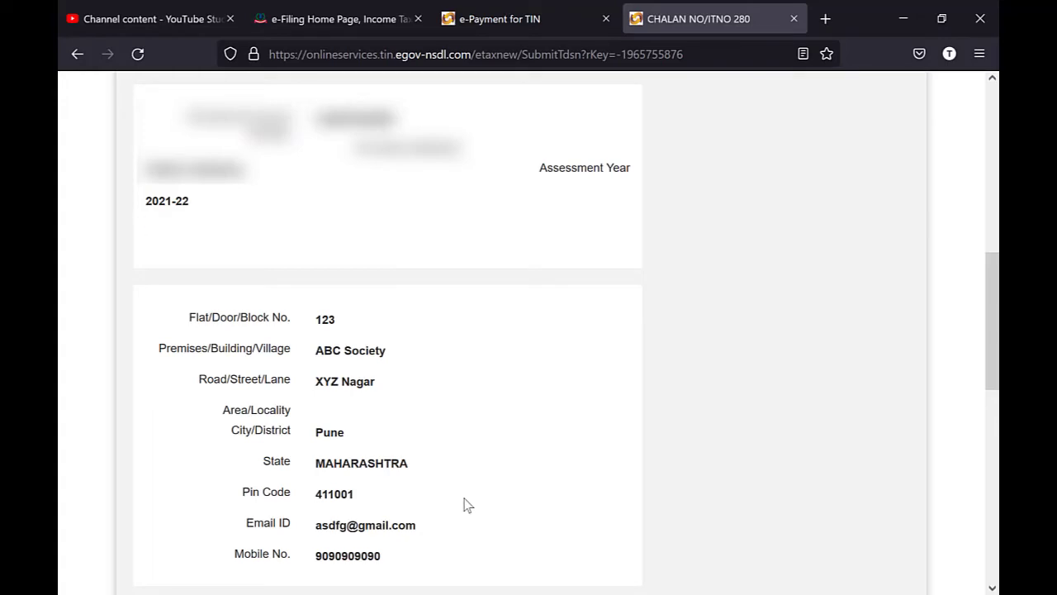
scroll(466, 506, "down", 5)
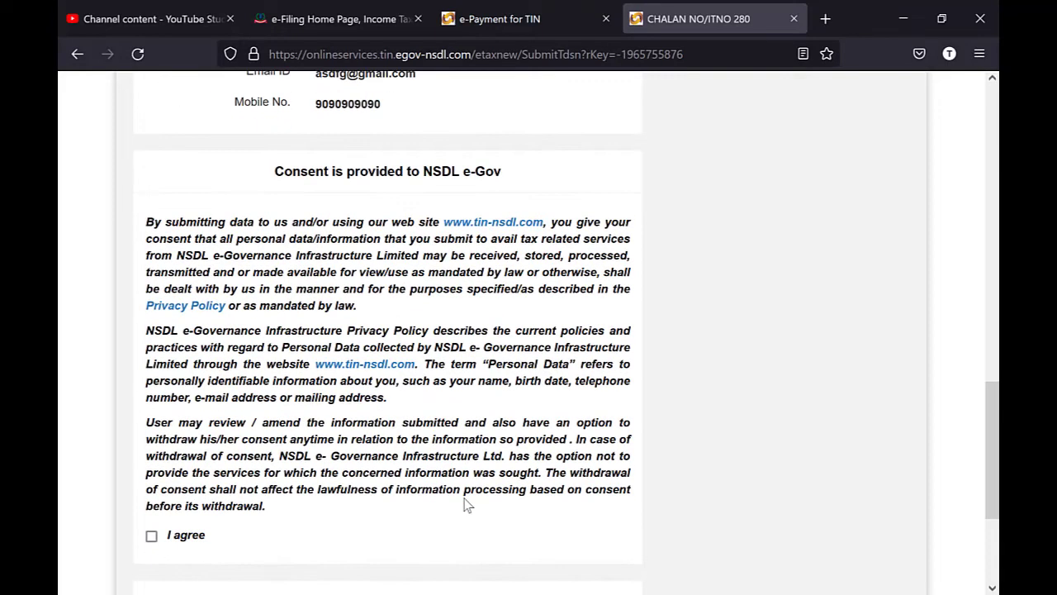
left_click(151, 534)
scroll(393, 422, "down", 2)
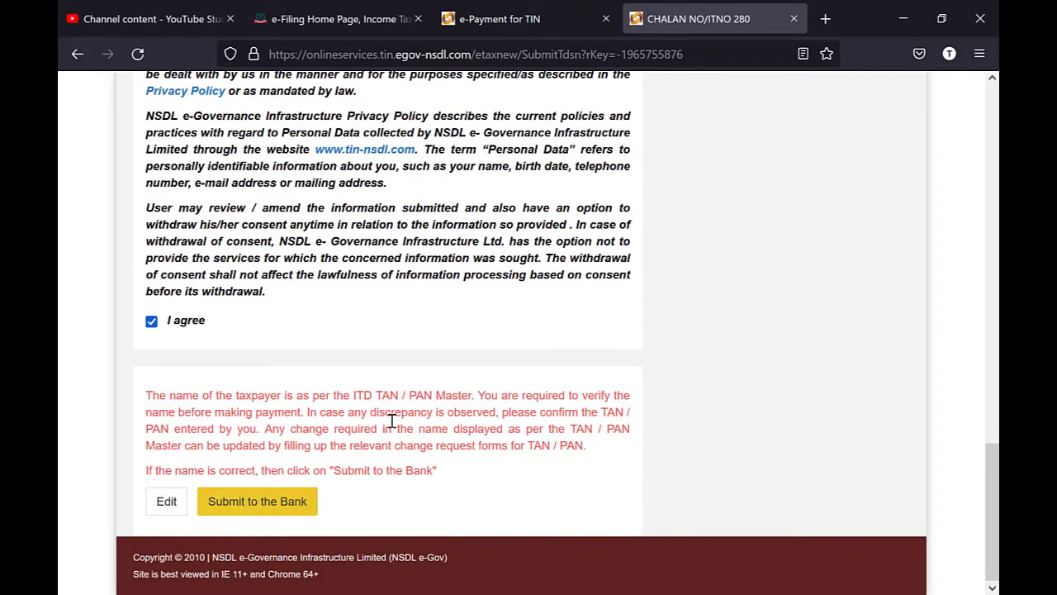
left_click(257, 501)
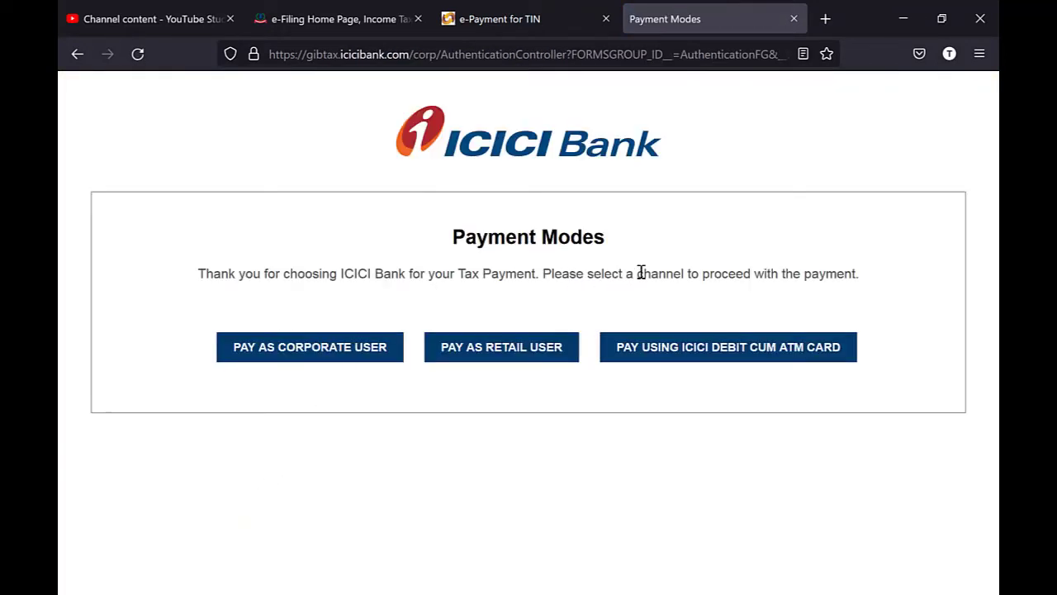
- Log in to ICICI net banking as a retail user with the user ID and password
left_click(498, 351)
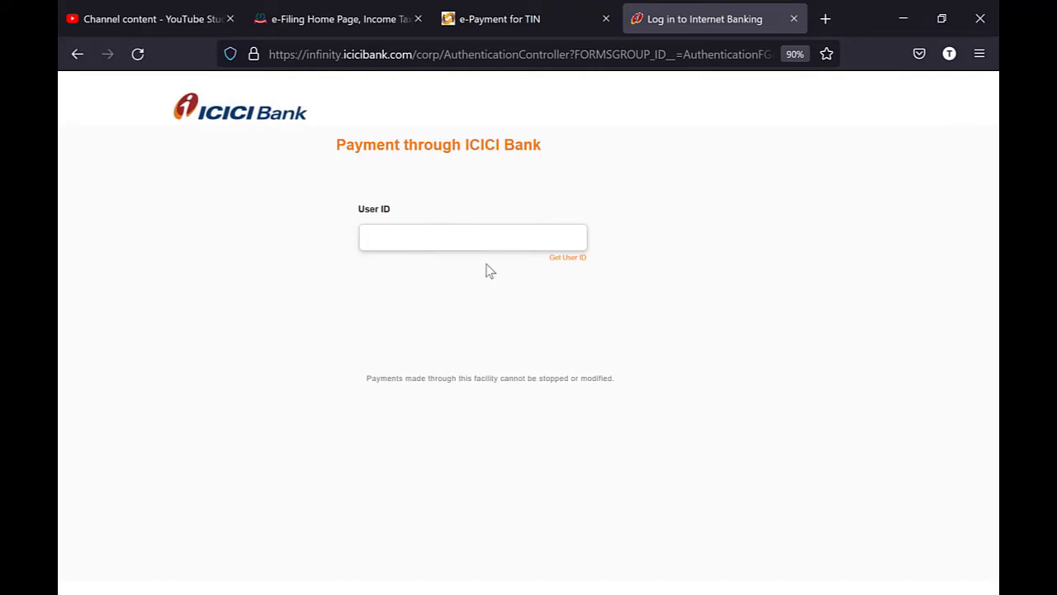
left_click(498, 241)
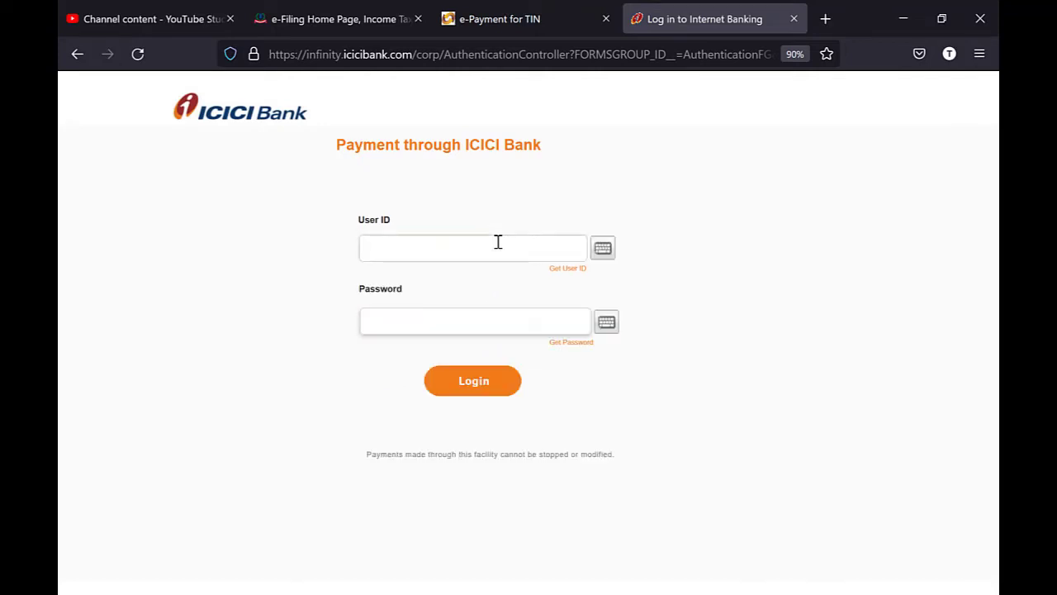
type("abc")
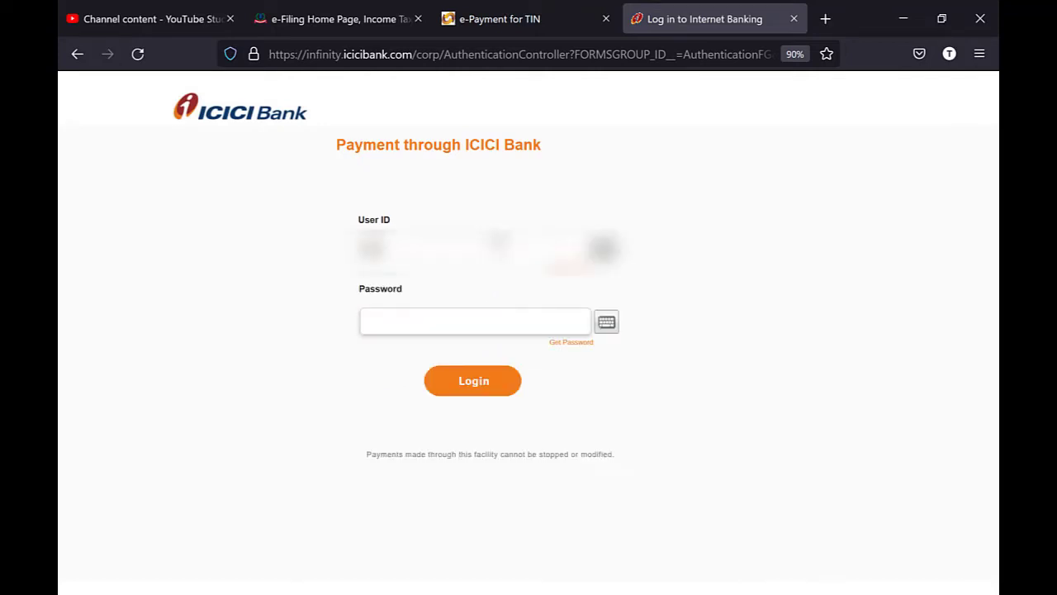
left_click(364, 321)
type("**")
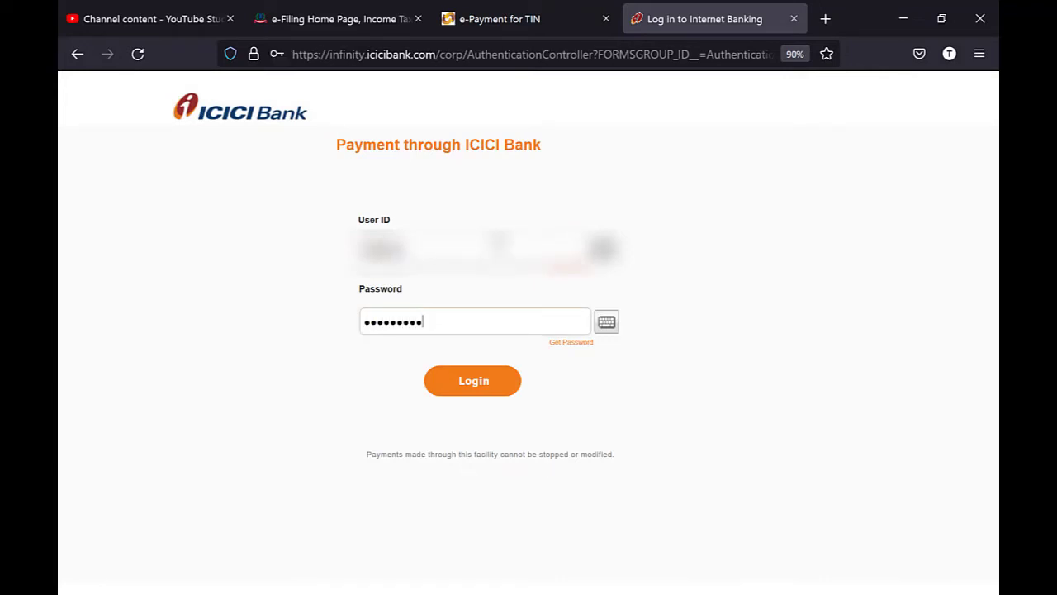
left_click(472, 376)
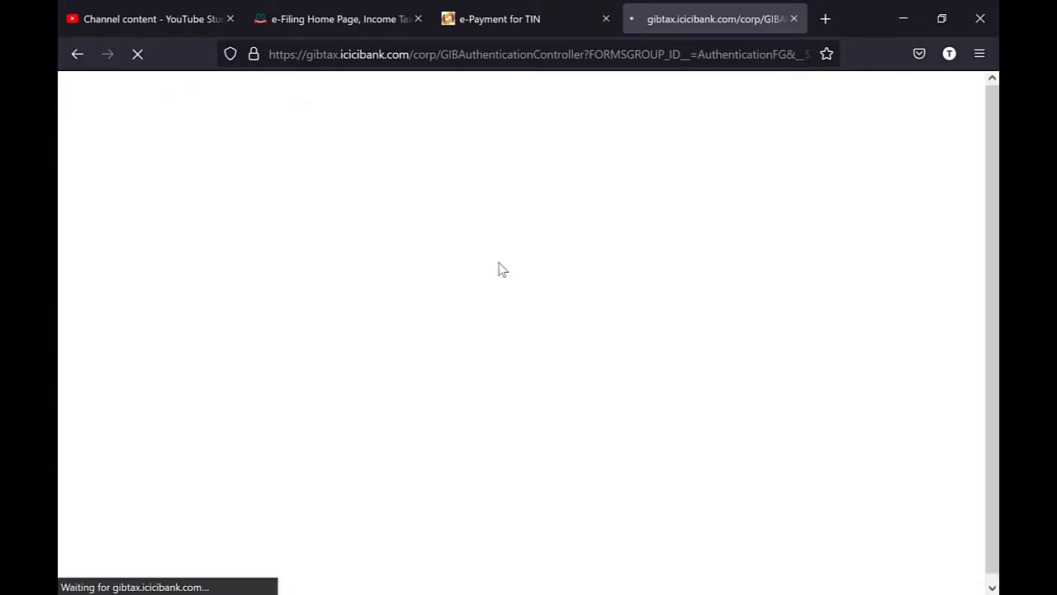
- Select the savings account as the Pay From Account on ICICI's tax challan
scroll(520, 215, "down", 3)
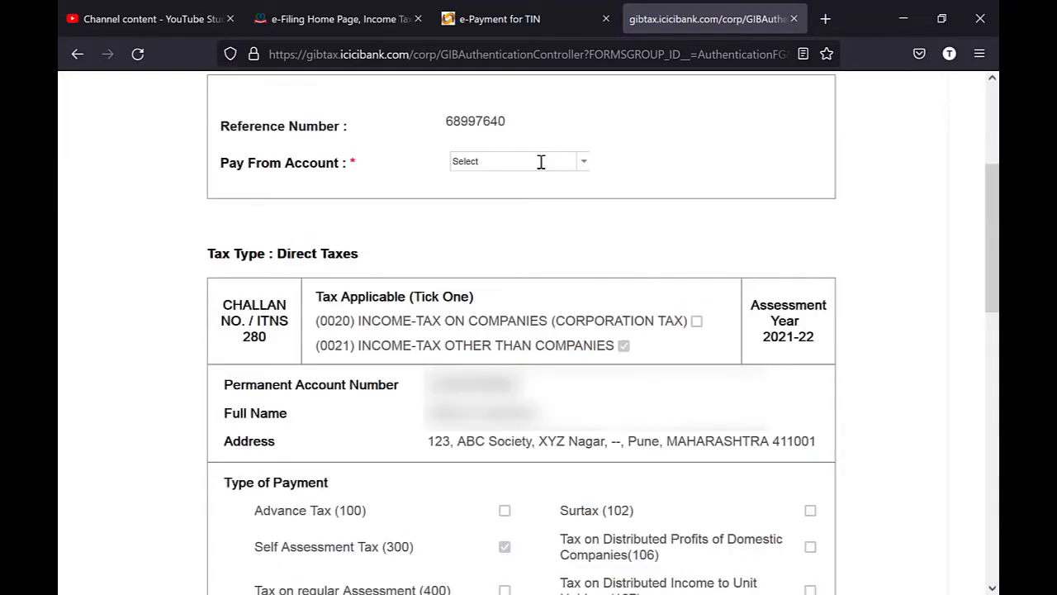
double_click(540, 160)
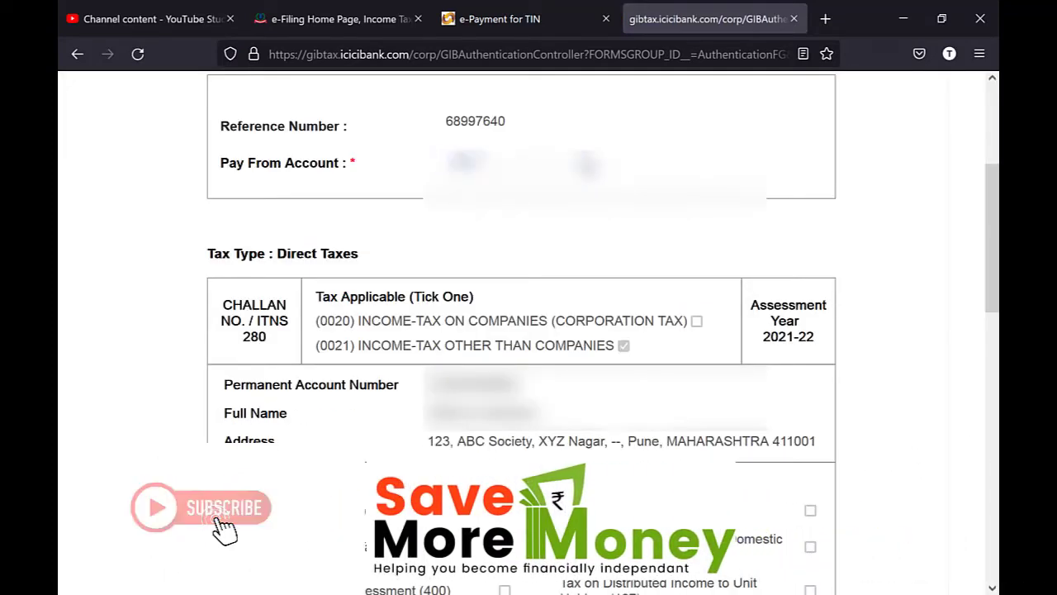
left_click(572, 160)
left_click(570, 213)
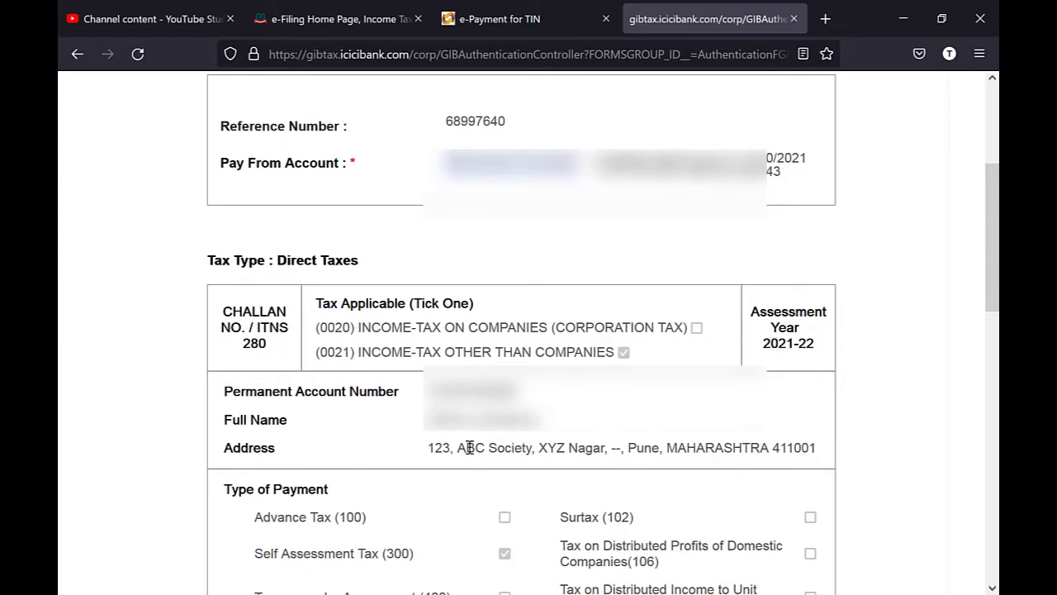
scroll(496, 554, "down", 6)
scroll(502, 561, "down", 1)
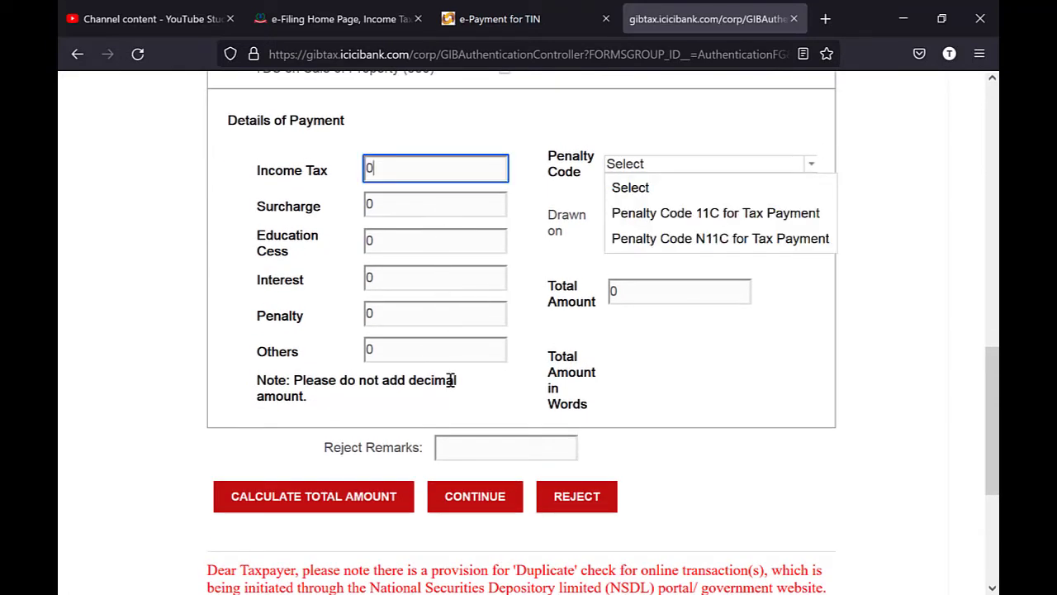
- Enter 15000 as Income Tax, calculate the total amount, and continue to preview
key("BackSpace")
type("15000")
key("Tab")
key("Tab")
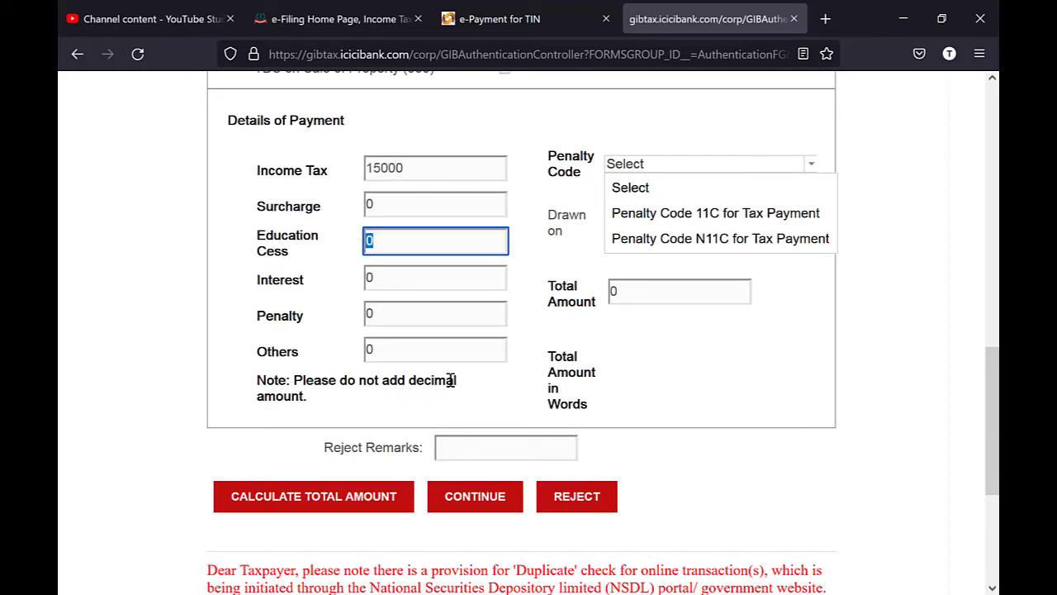
key("Tab")
key("Tab")
key("Tab")
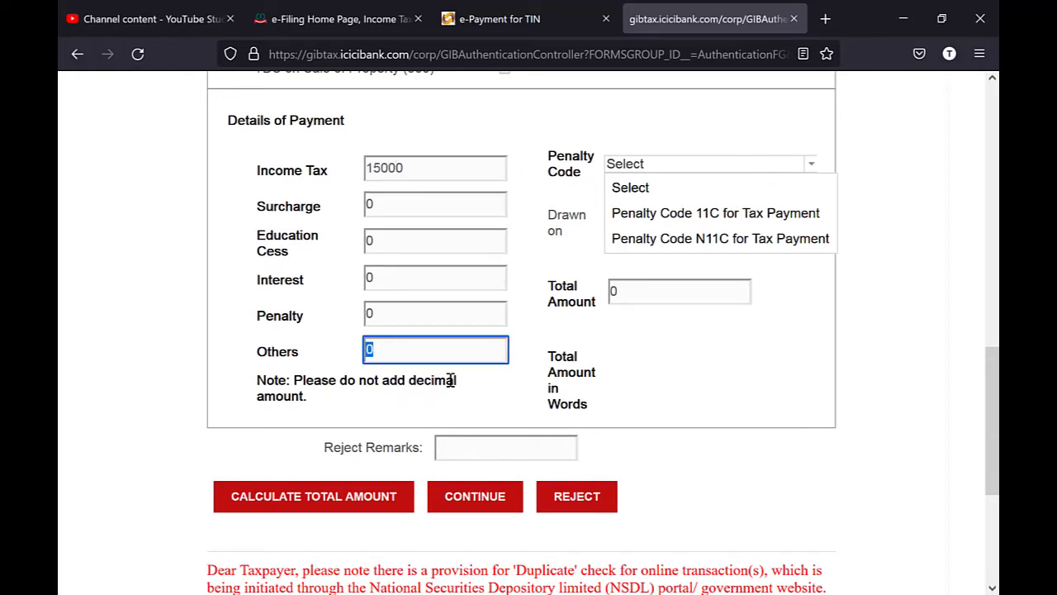
left_click(368, 506)
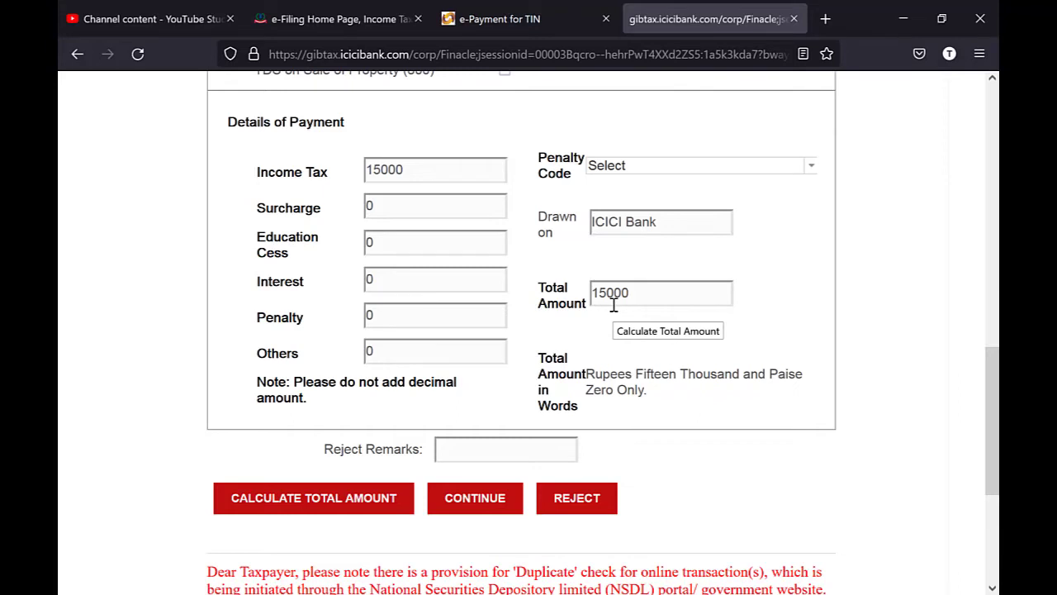
left_click(465, 502)
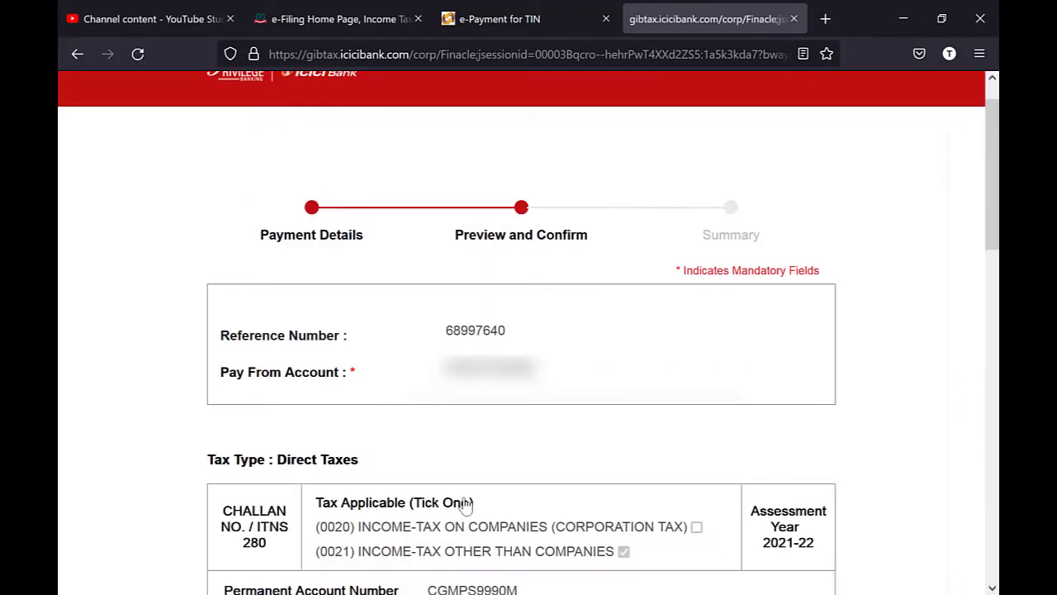
- Review the 15000 challan preview and enter the one-time password via the virtual keyboard
scroll(467, 504, "up", 1)
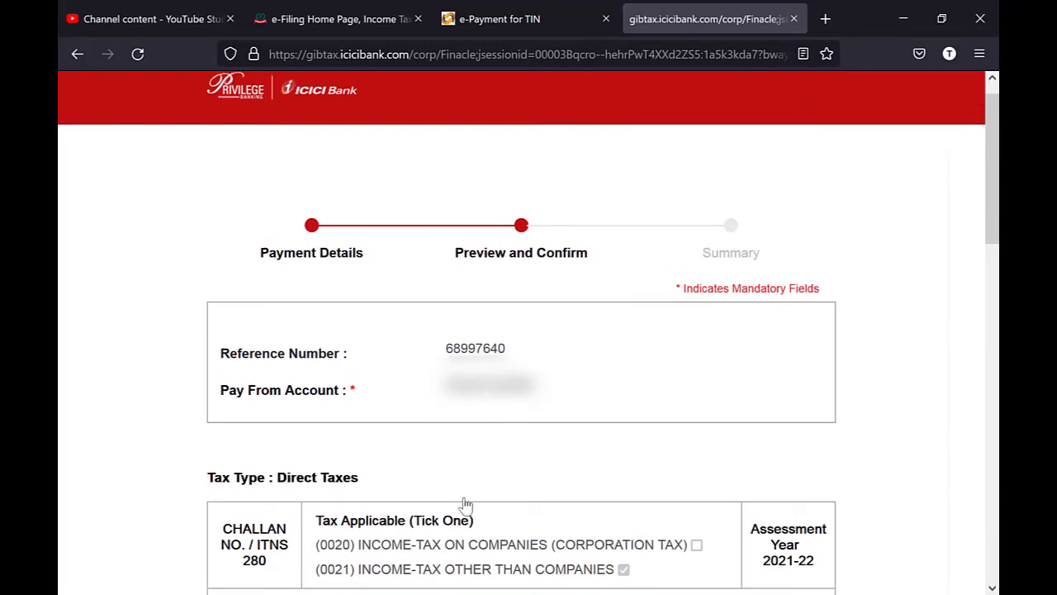
scroll(467, 503, "down", 5)
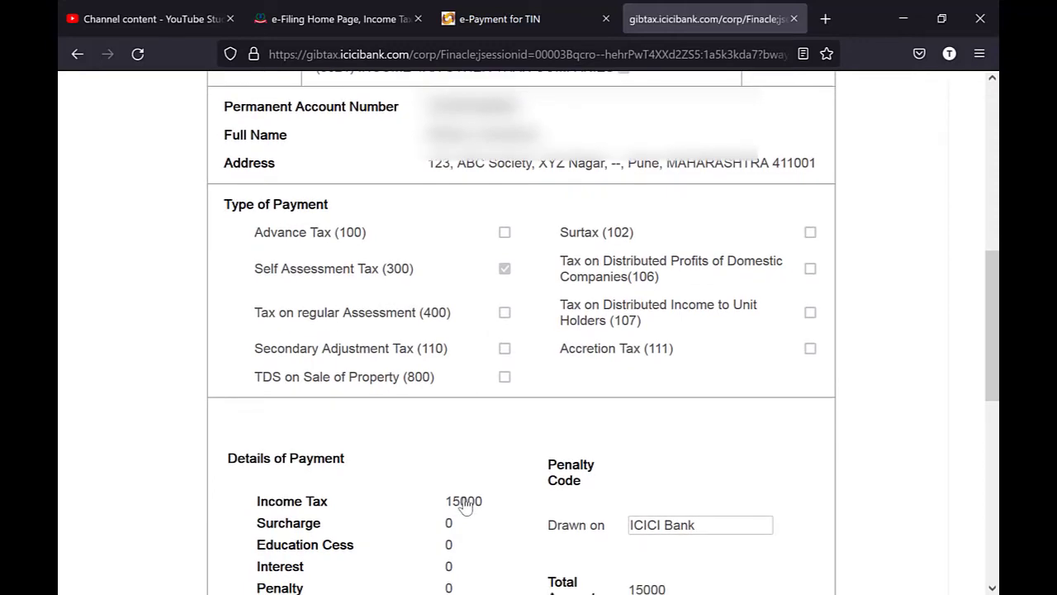
scroll(466, 506, "down", 5)
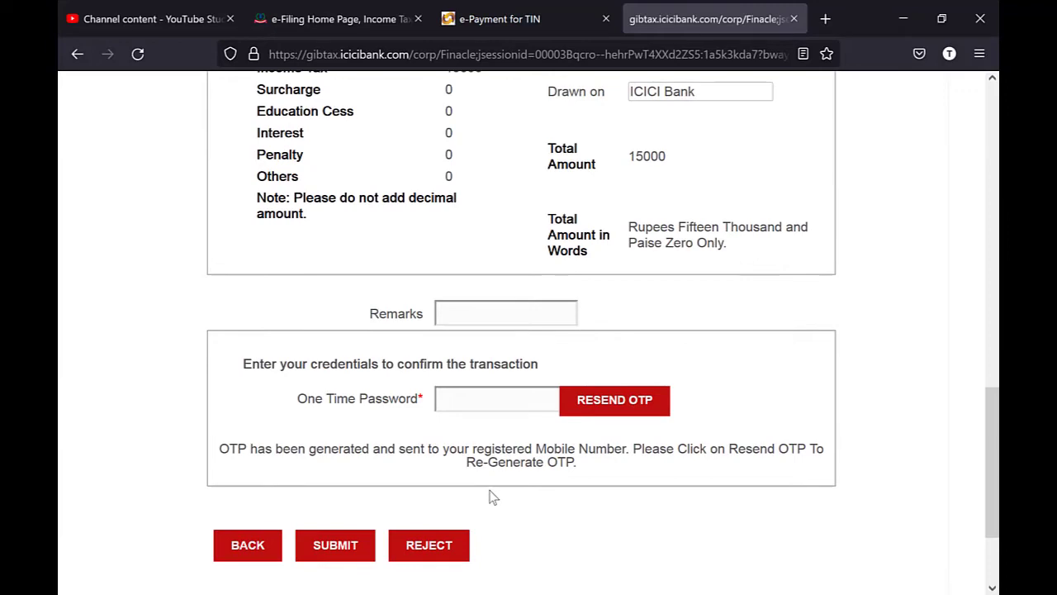
scroll(492, 496, "down", 1)
scroll(493, 497, "down", 1)
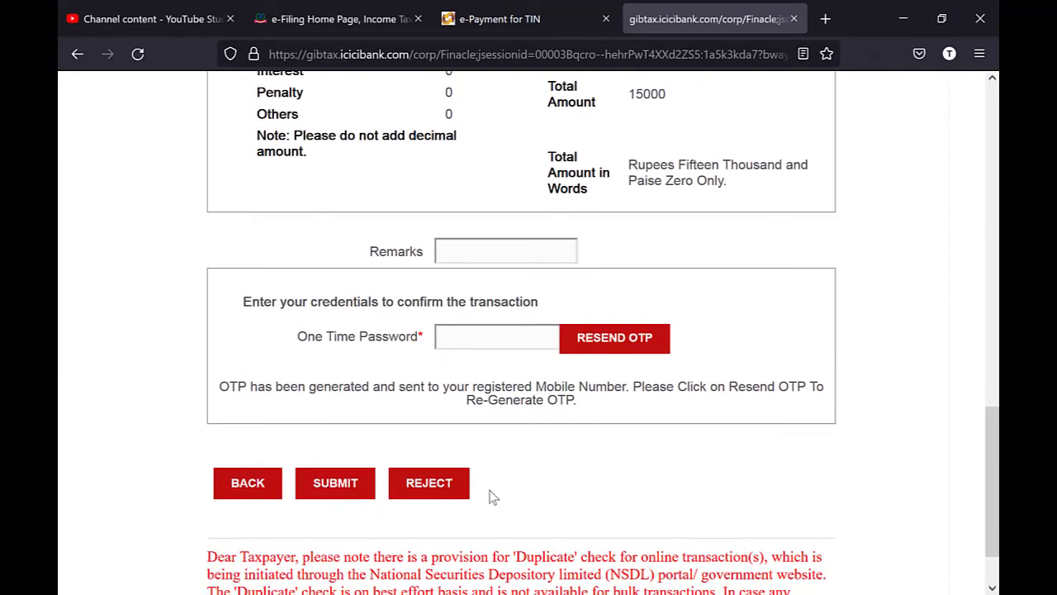
left_click(500, 332)
left_click(500, 330)
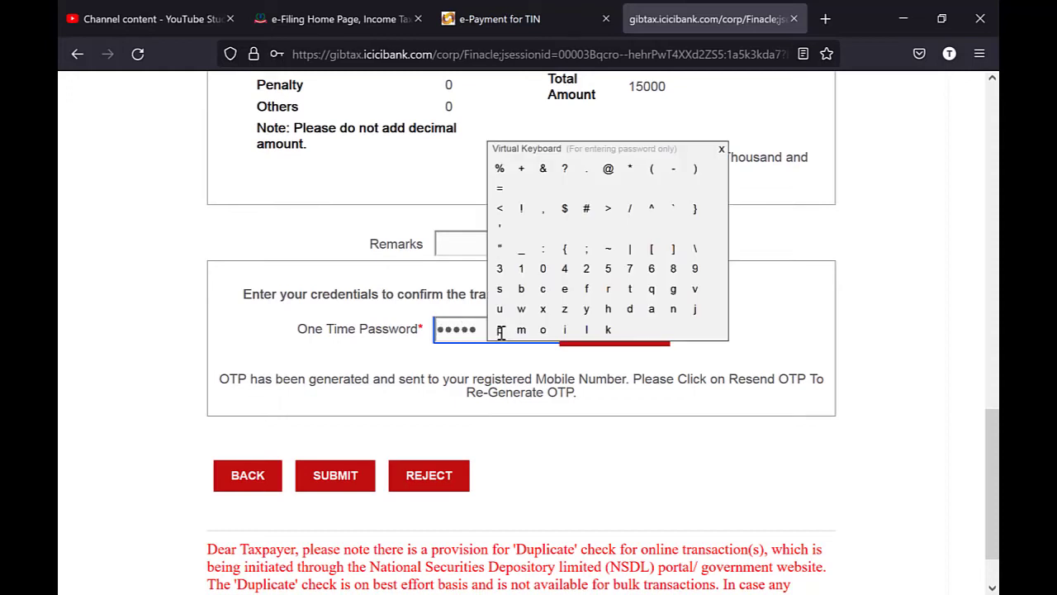
left_click(557, 408)
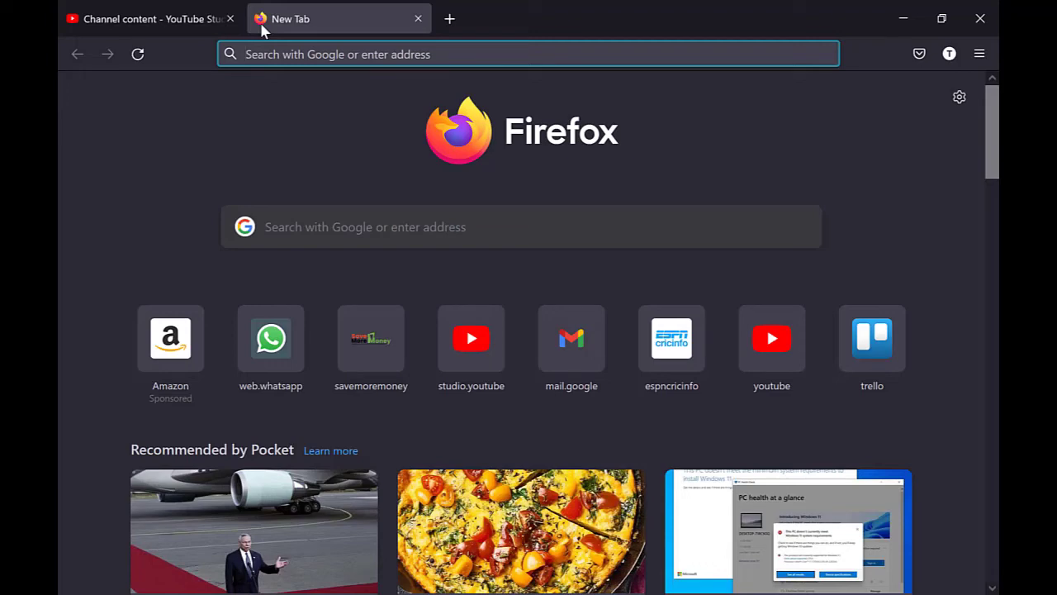
- Go to the Income Tax e-Filing site, close TaxGenie, and open e-Pay Tax past the disclaimer
type("incometax.gov.in/")
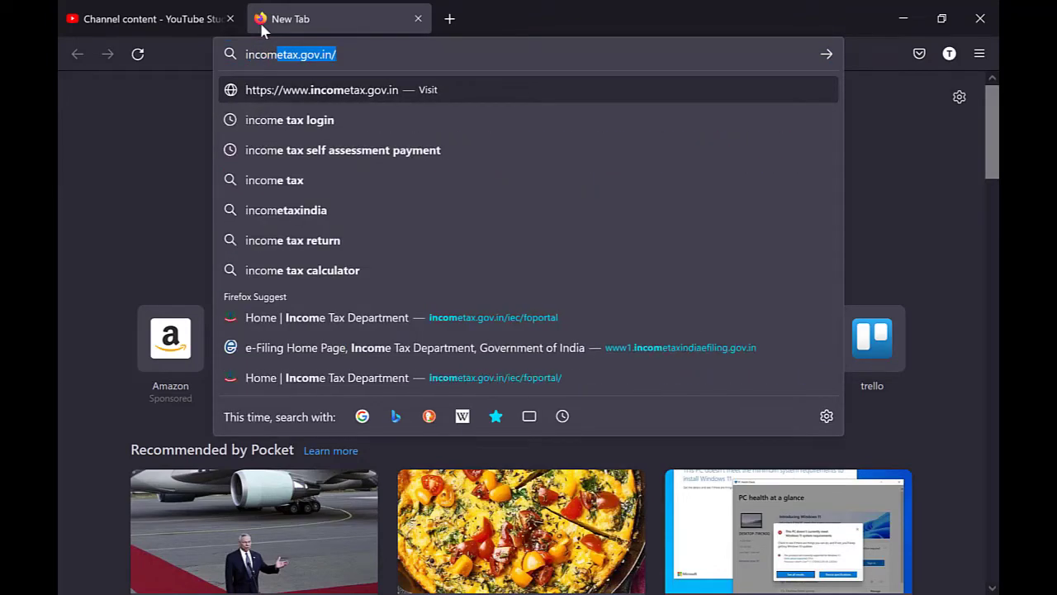
key("Return")
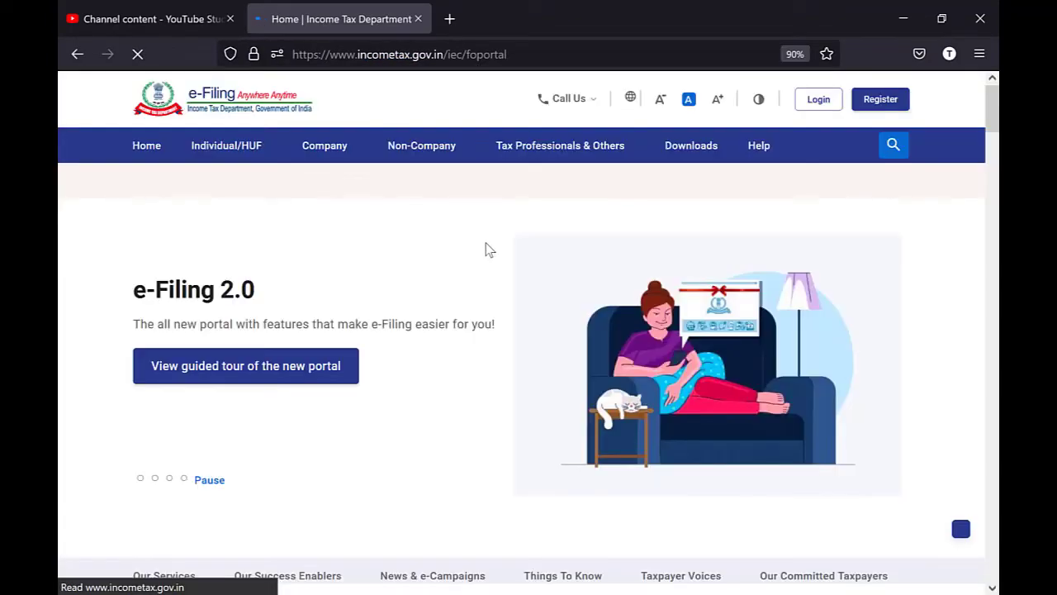
scroll(486, 243, "down", 3)
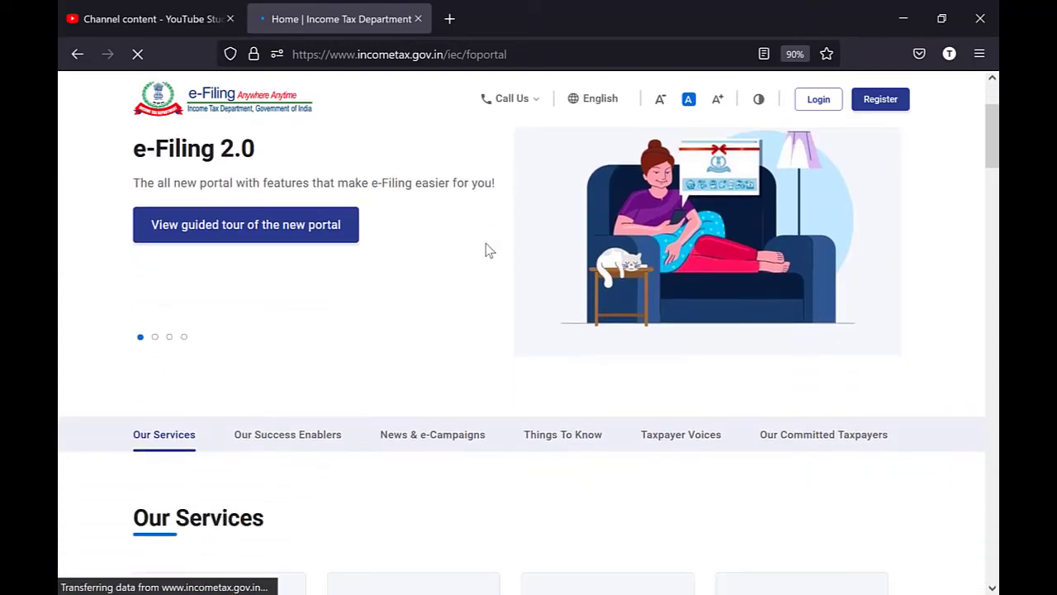
scroll(487, 248, "down", 4)
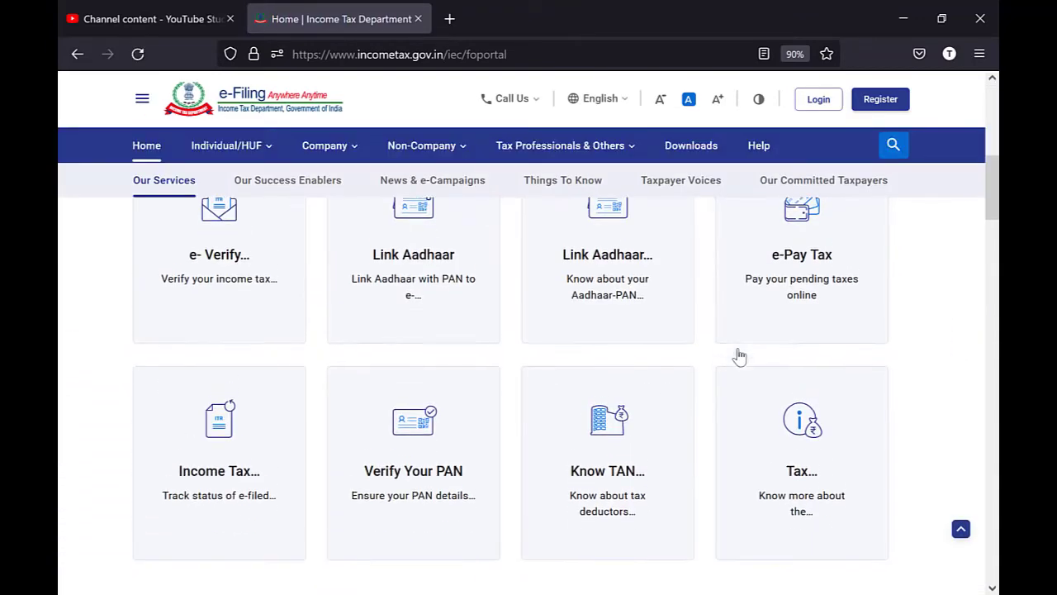
scroll(761, 402, "up", 3)
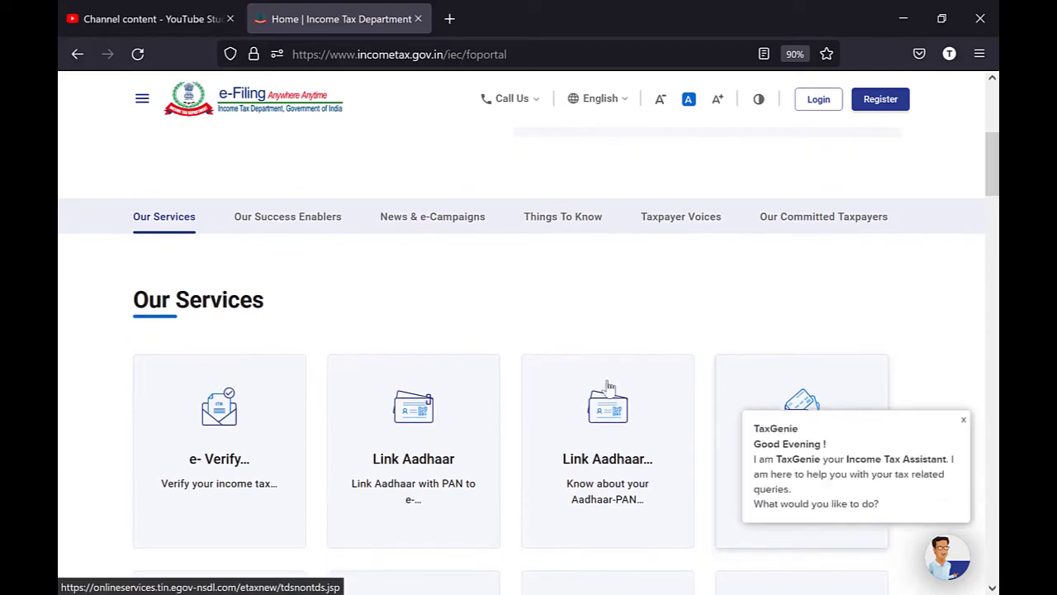
left_click(963, 419)
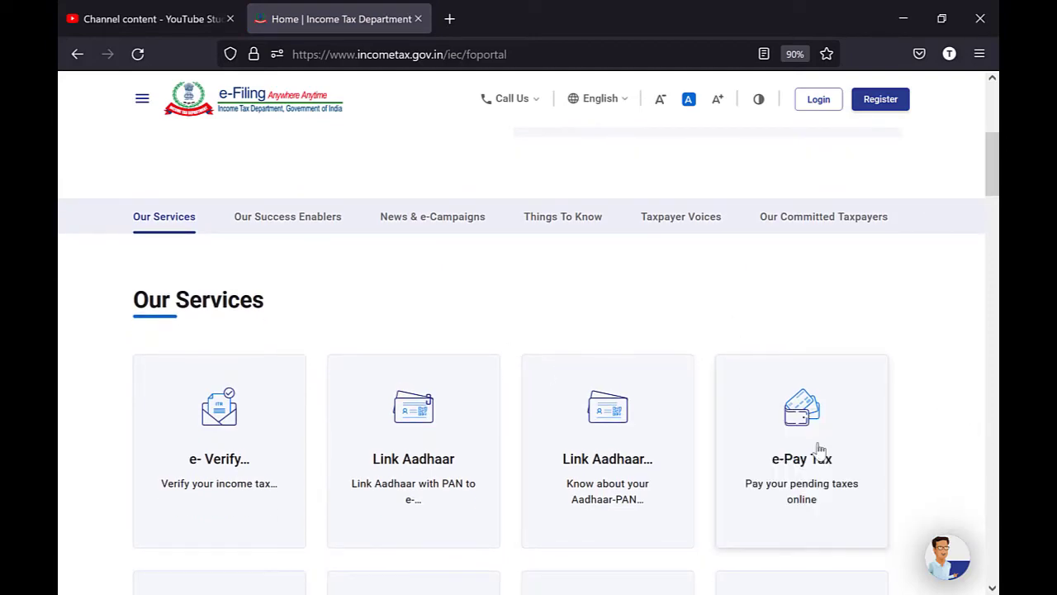
left_click(805, 467)
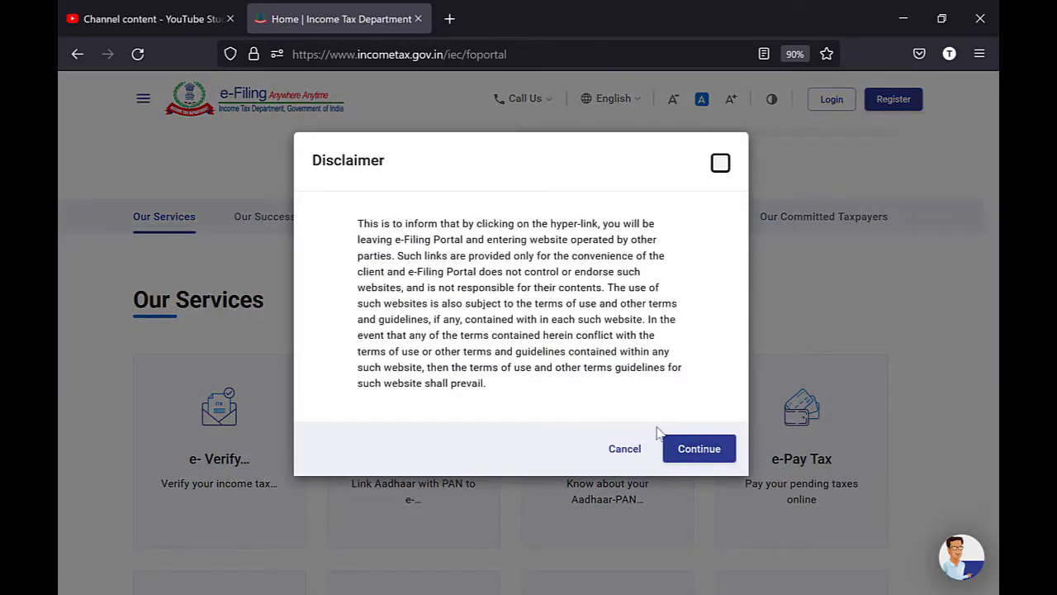
left_click(691, 447)
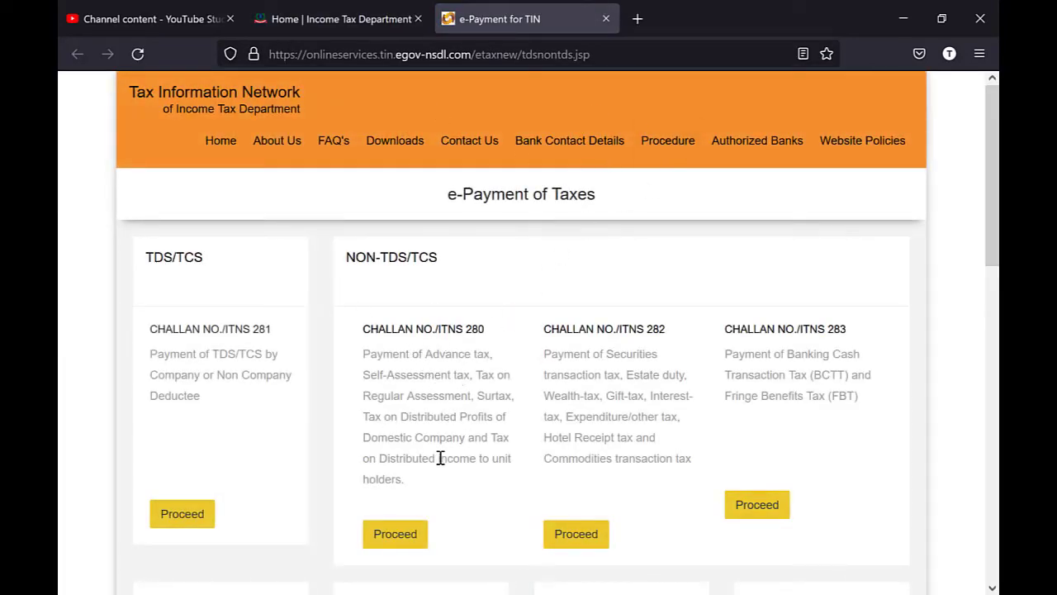
- Open the ITNS 280 form with Income Tax (Other than Companies) and State Bank of India net-banking
left_click(402, 537)
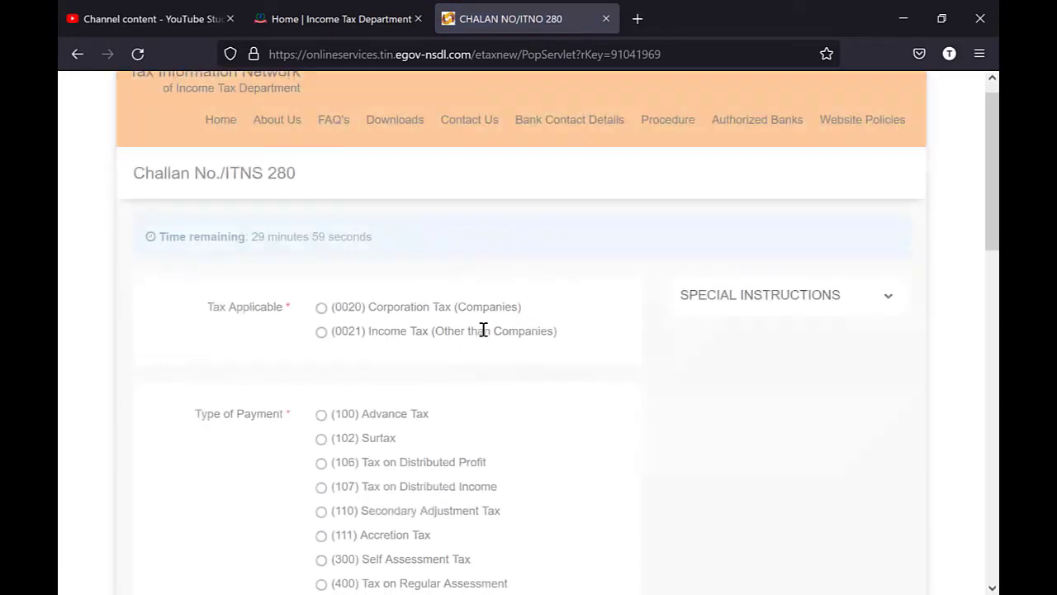
scroll(485, 328, "down", 2)
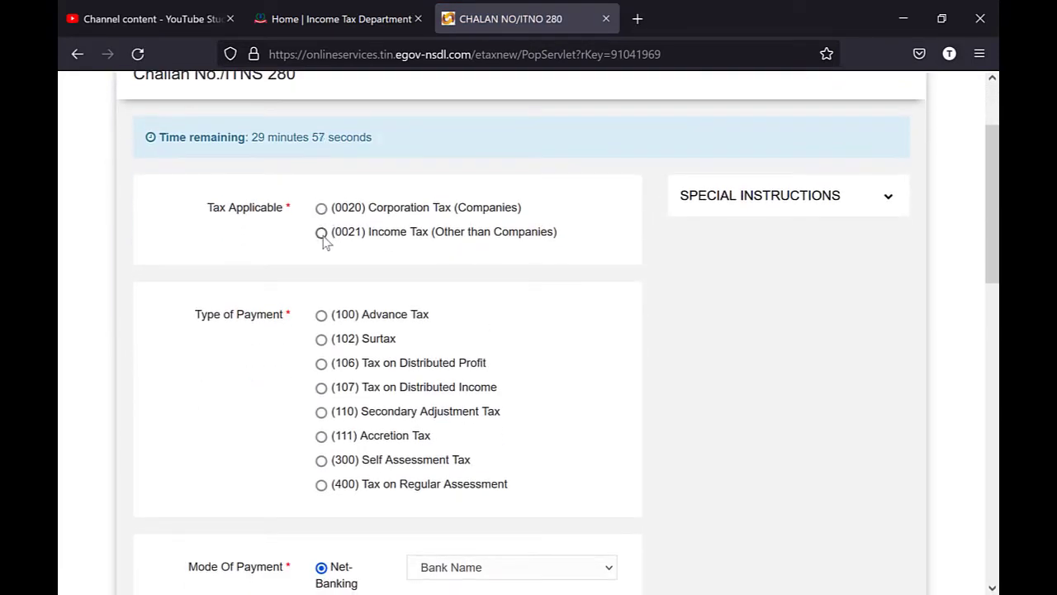
left_click(323, 235)
scroll(323, 469, "down", 4)
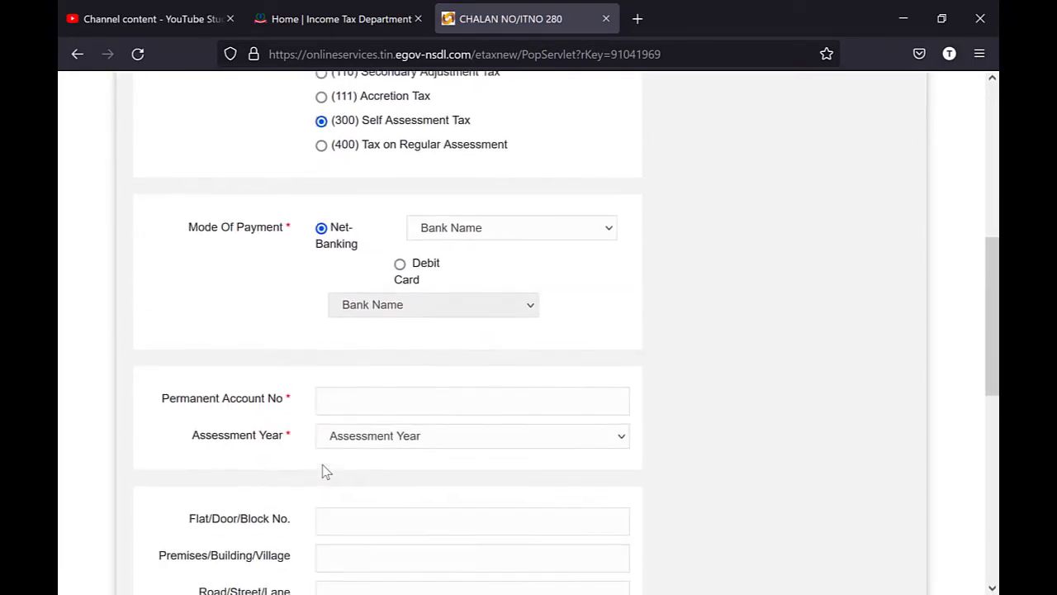
left_click(553, 219)
scroll(553, 519, "down", 1)
left_click(553, 538)
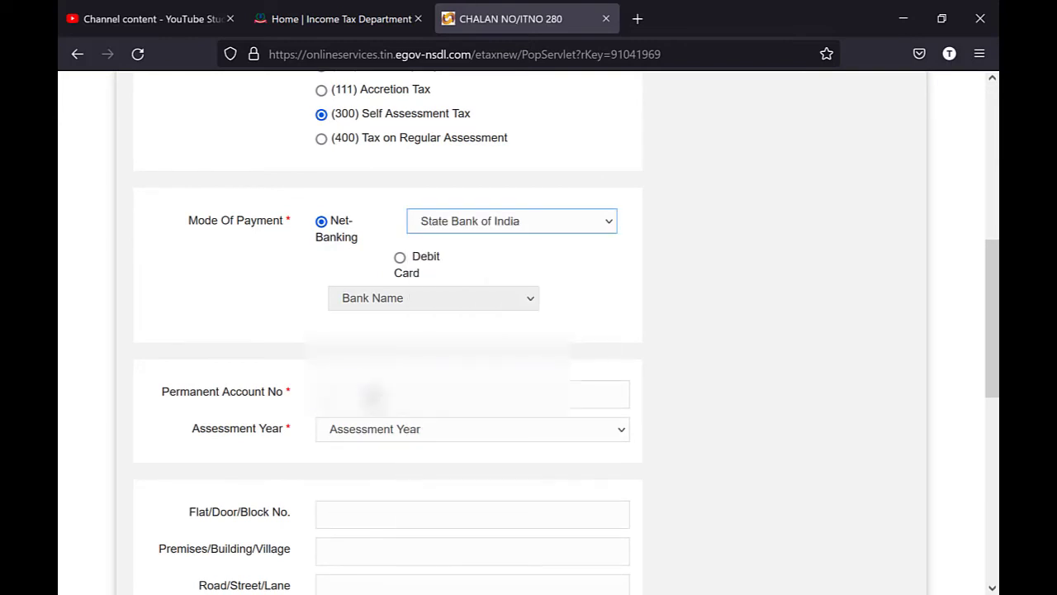
- Enter the PAN, assessment year 2021-22 and captcha, then submit for confirmation
left_click(373, 398)
type("ABCDE")
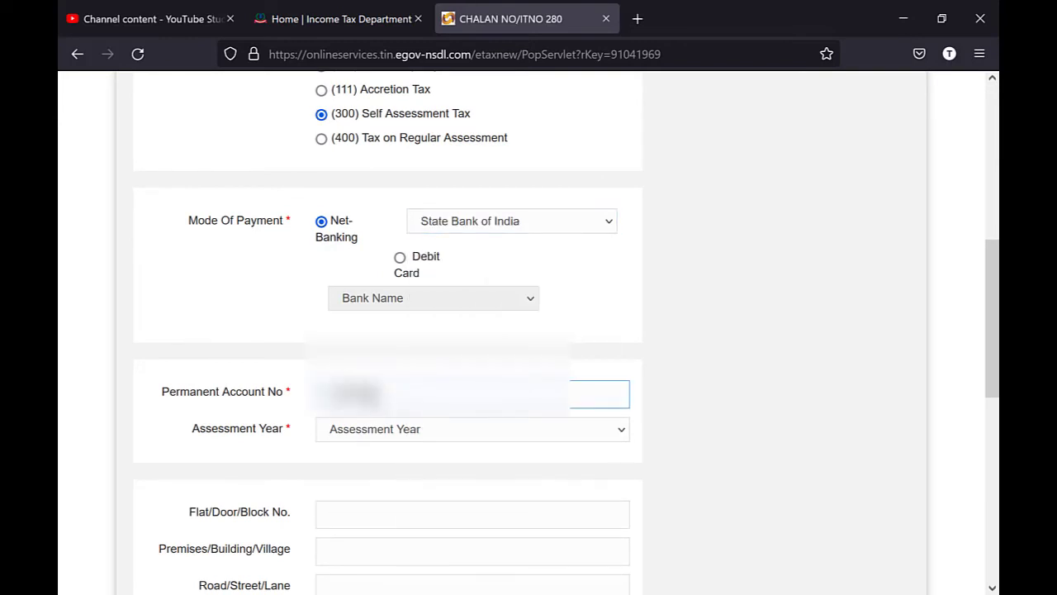
type("1234F")
key("Tab")
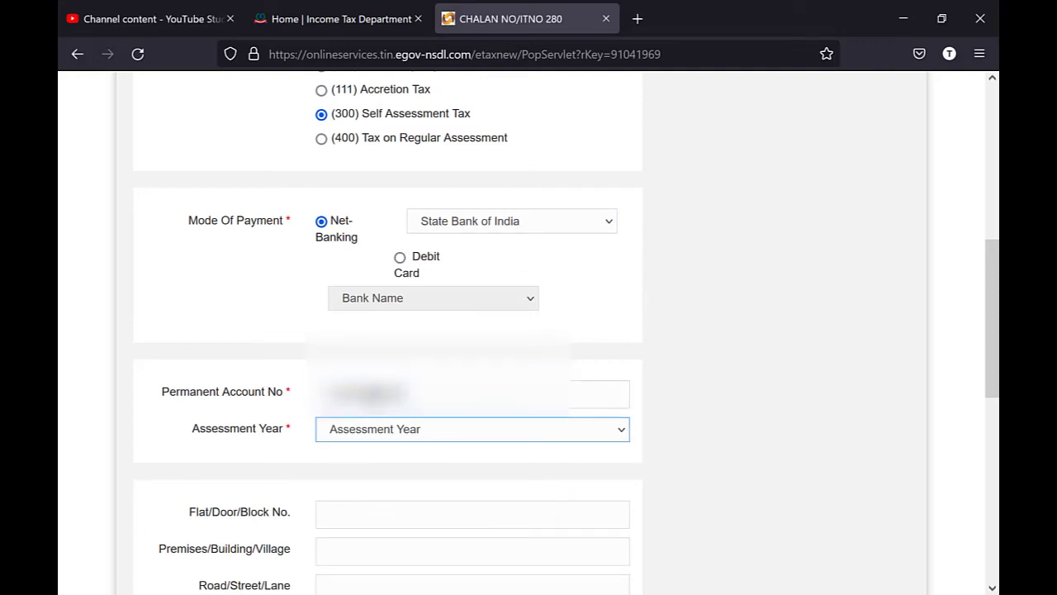
key("Down")
key("Down")
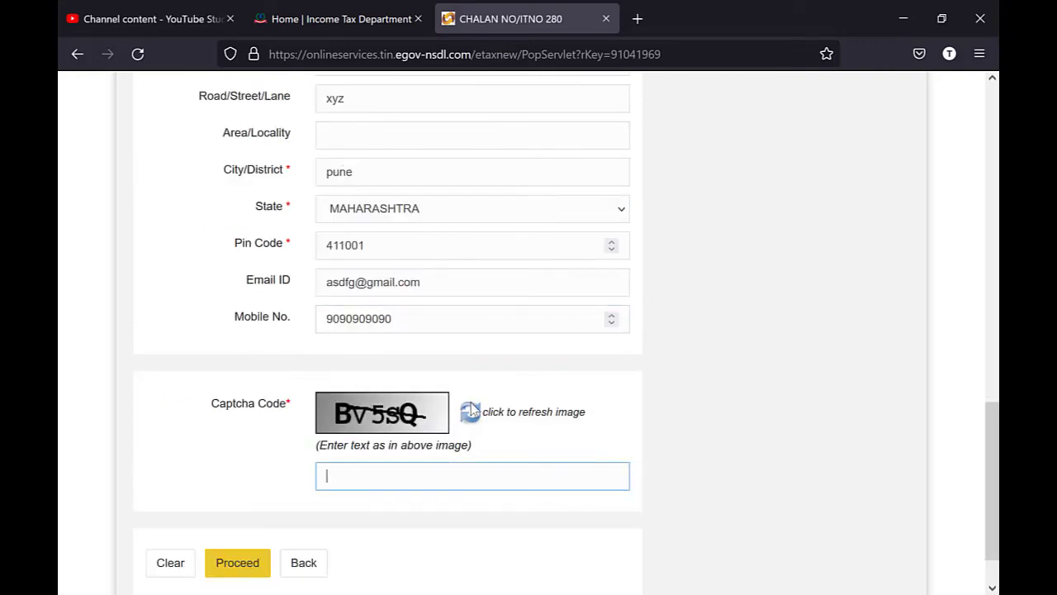
left_click(469, 411)
type("RGx55")
left_click(236, 562)
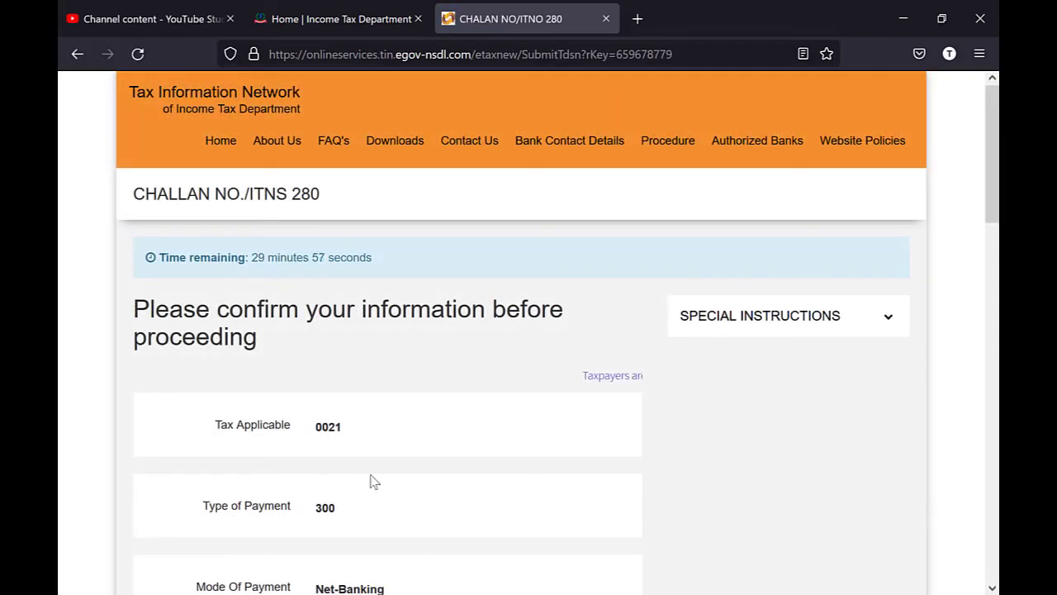
- Agree to the consent terms and submit the challan to the bank
scroll(370, 481, "down", 15)
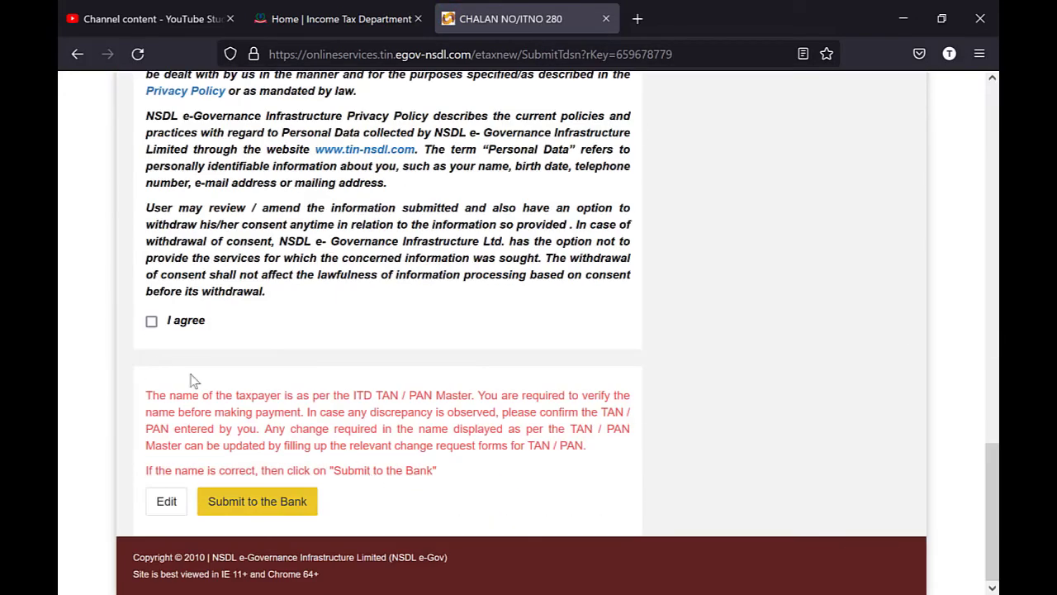
left_click(152, 323)
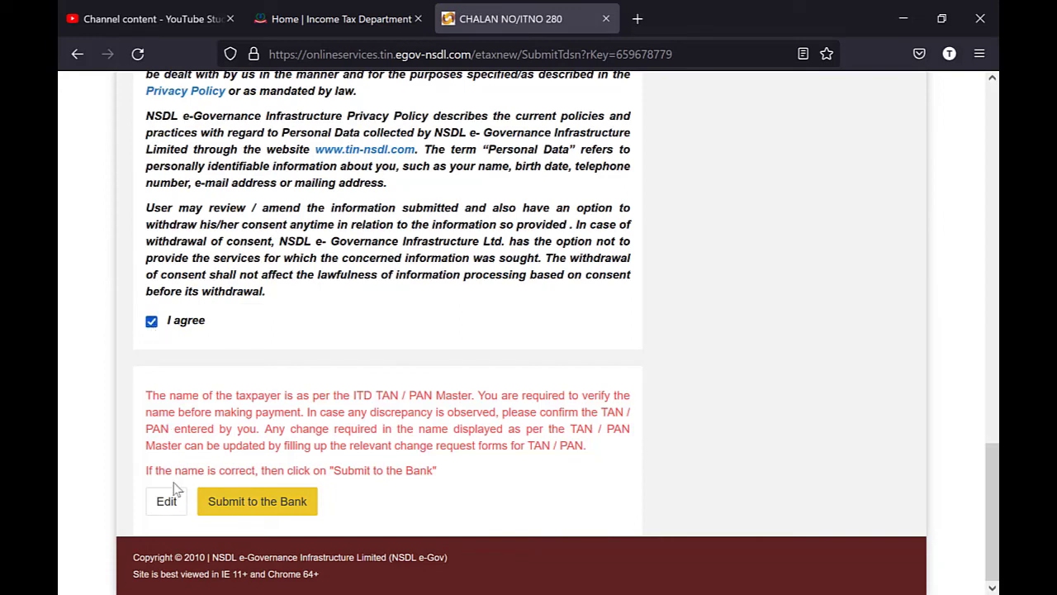
left_click(283, 502)
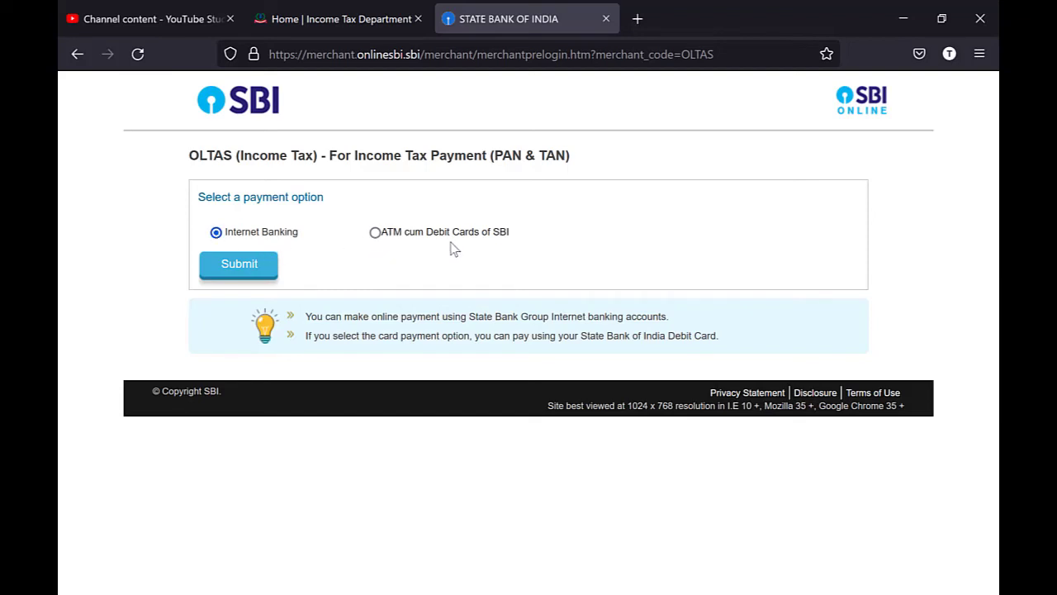
- Pay through SBI internet banking, enter 500 as the Tax amount and confirm the challan details
left_click(239, 264)
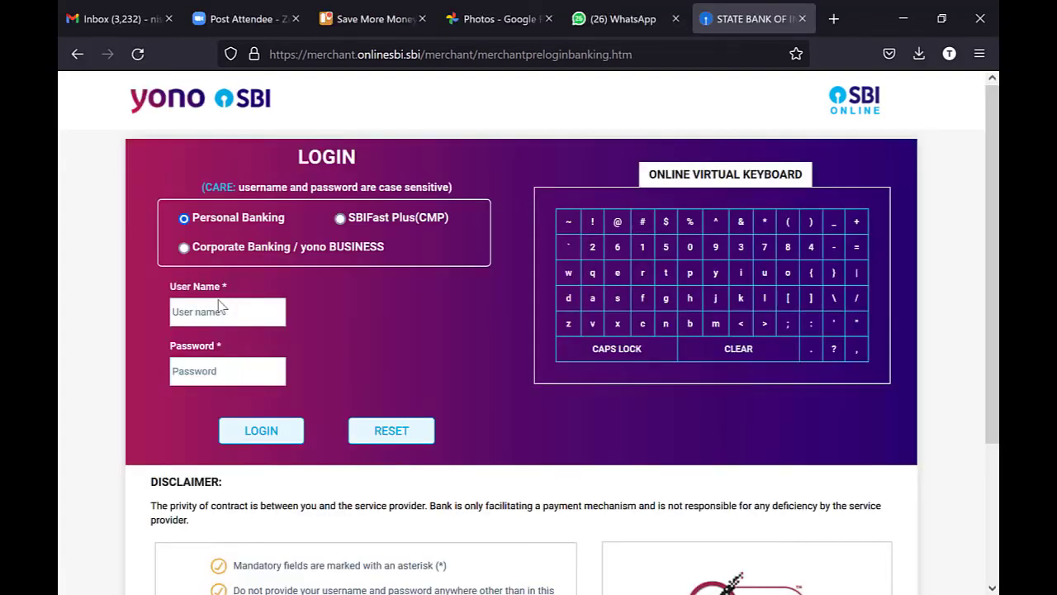
left_click(219, 306)
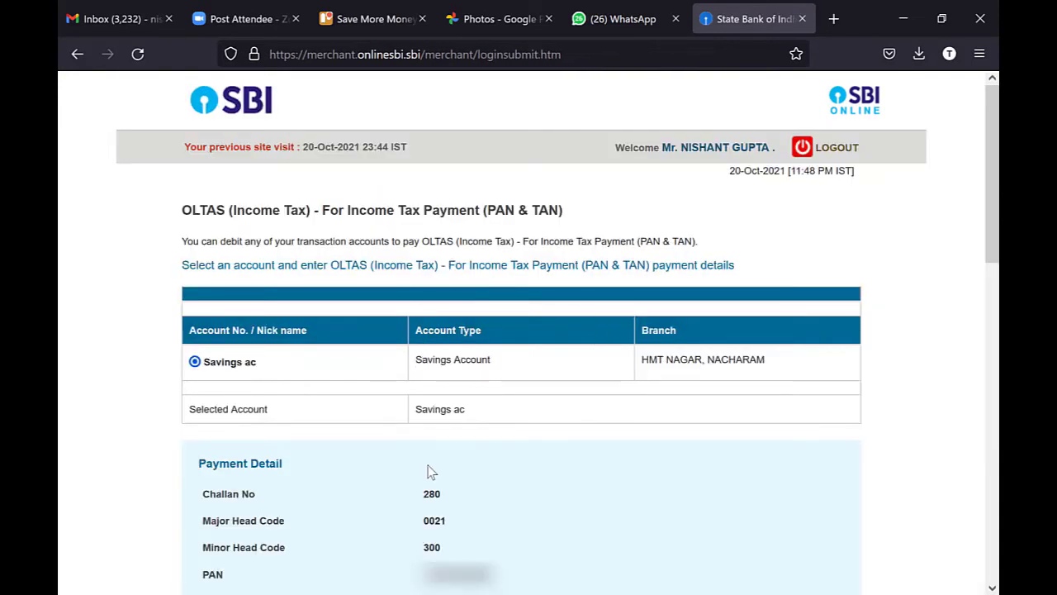
scroll(554, 408, "down", 8)
left_click(438, 239)
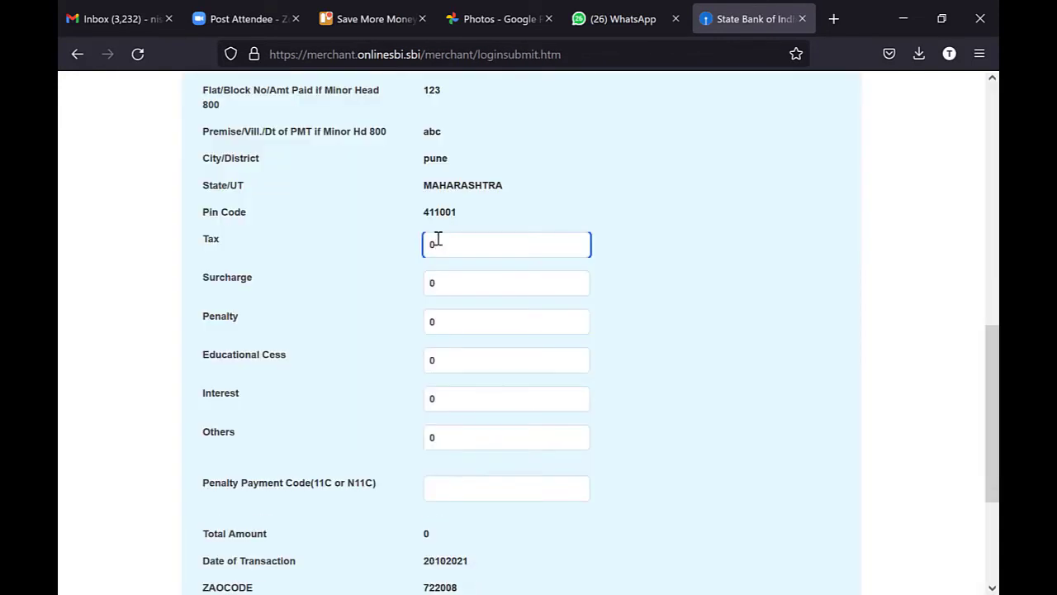
type("500")
key("Tab")
scroll(366, 425, "up", 1)
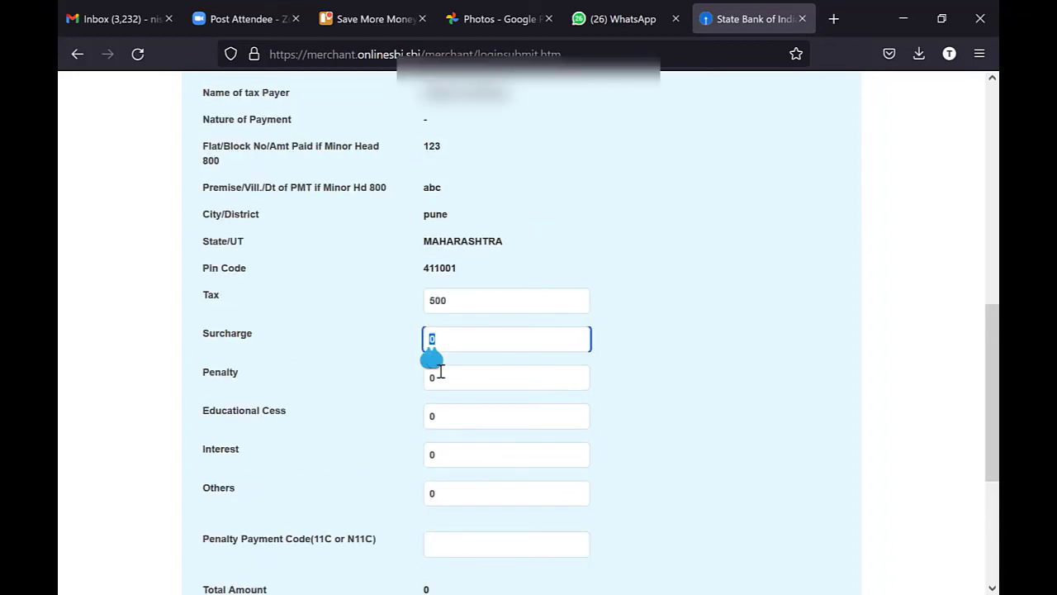
scroll(391, 457, "down", 3)
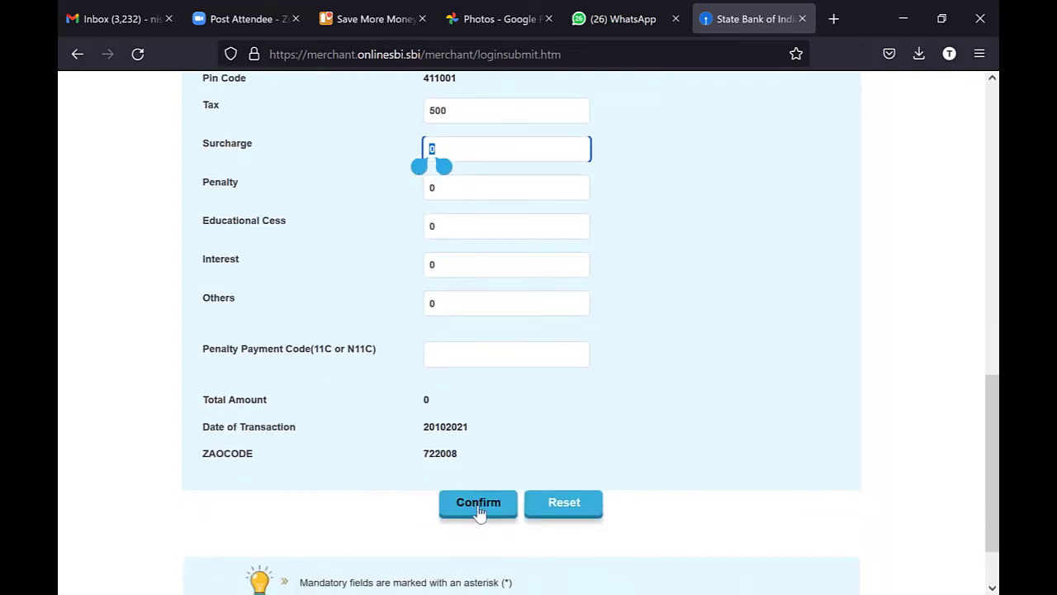
left_click(478, 505)
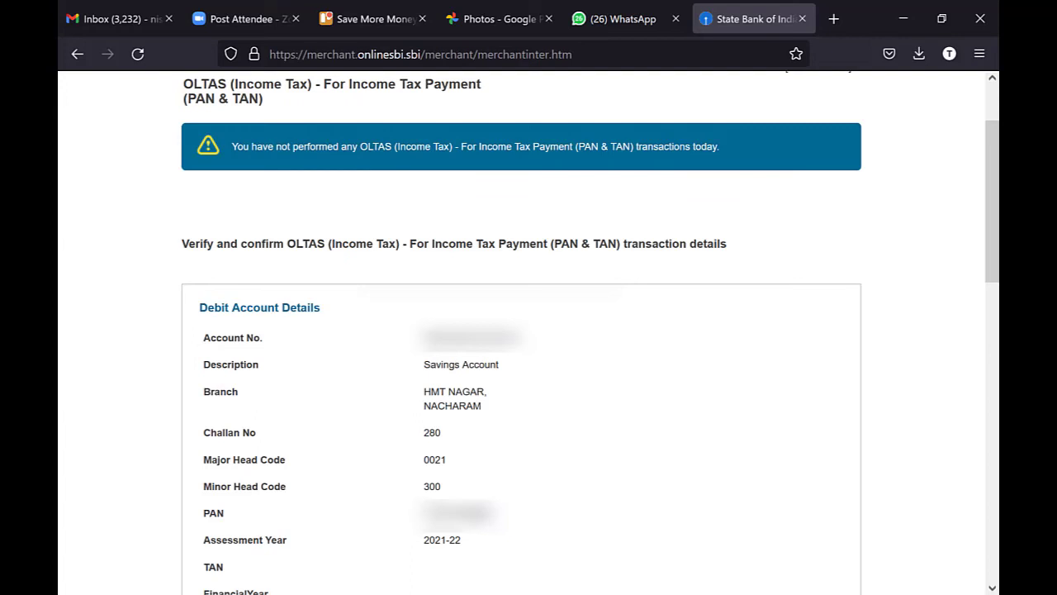
- Confirm the ₹500 self-assessment tax transaction and review the resulting paid challan receipt
scroll(479, 509, "down", 10)
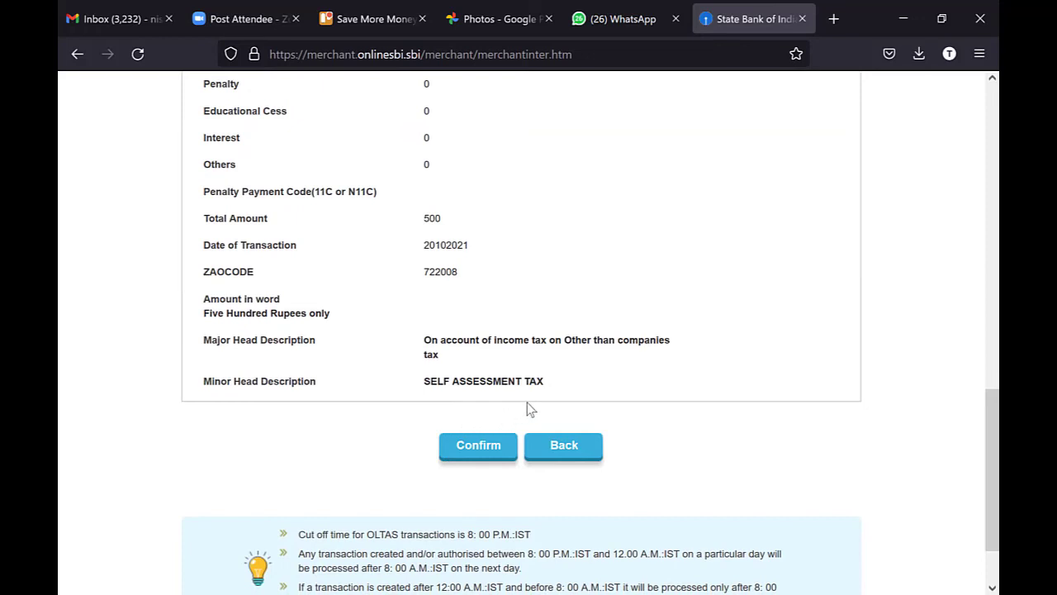
left_click(494, 447)
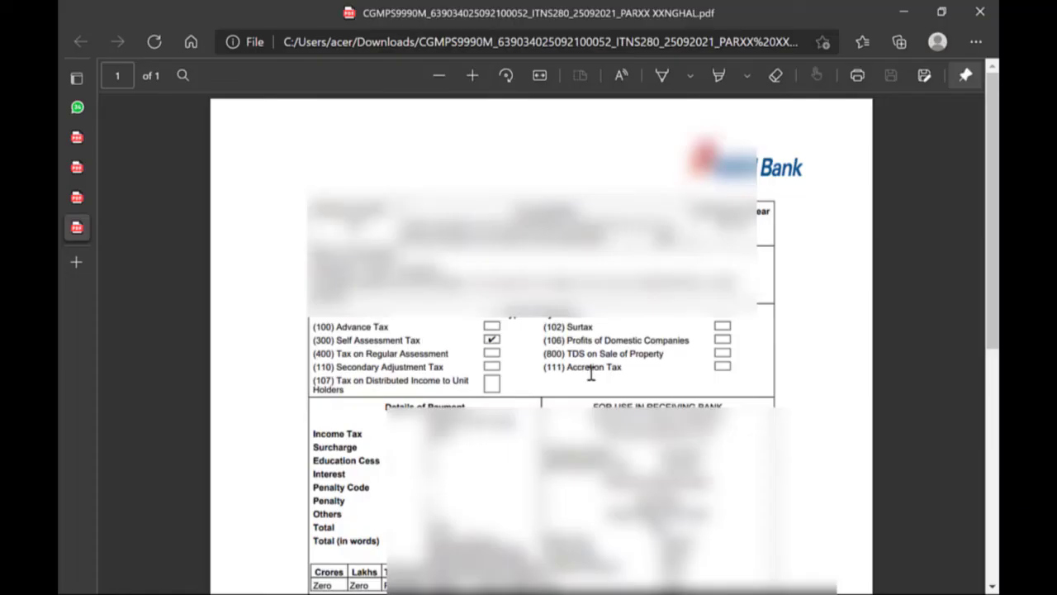
scroll(591, 374, "down", 2)
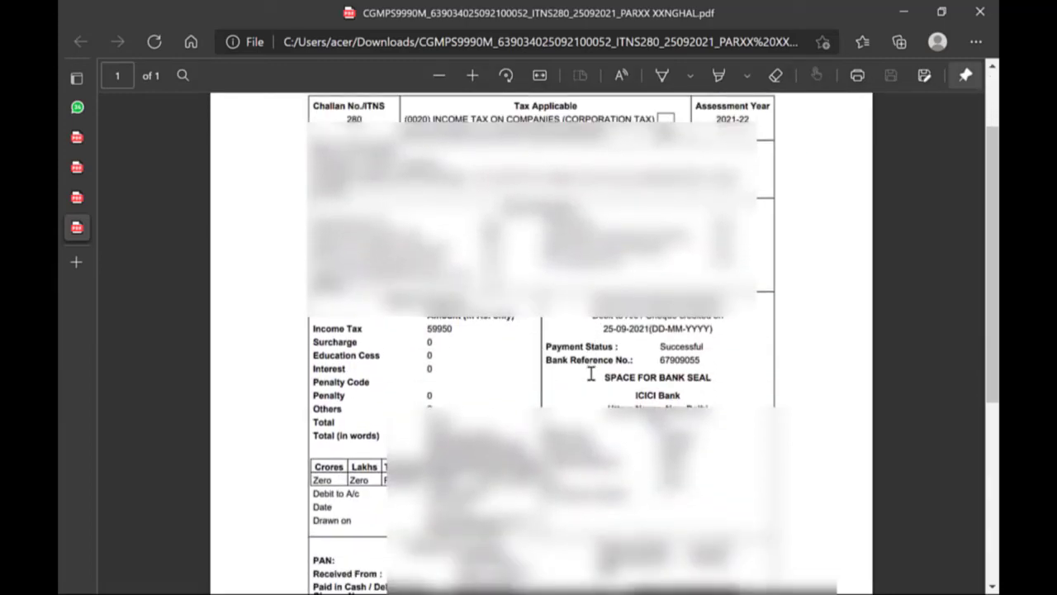
scroll(590, 373, "up", 2)
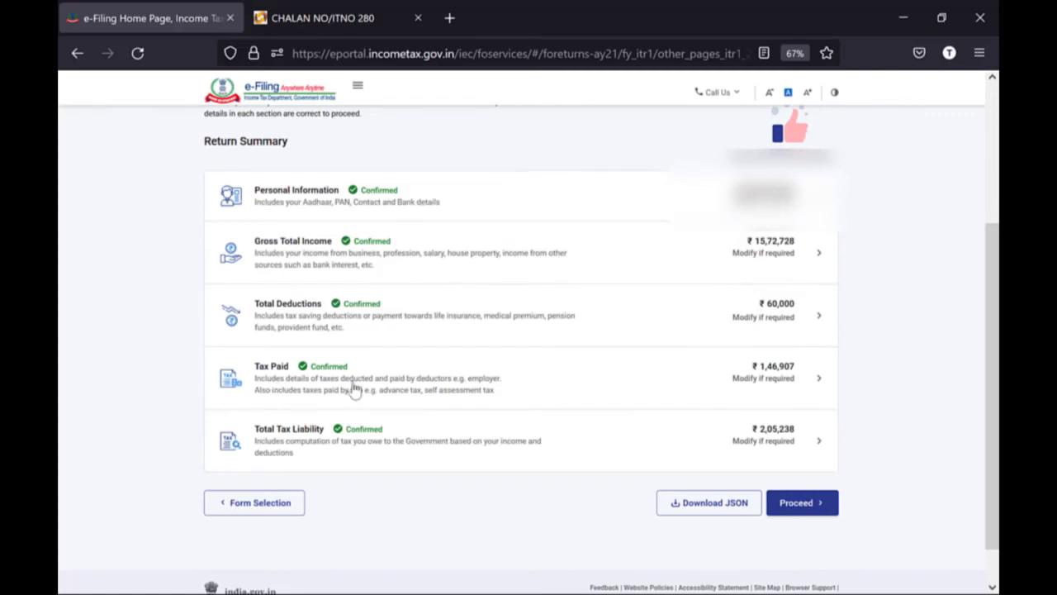
- Start a new Advance/Self Assessment Tax entry under Taxes Paid and bring the challan receipt PDF forward
left_click(784, 382)
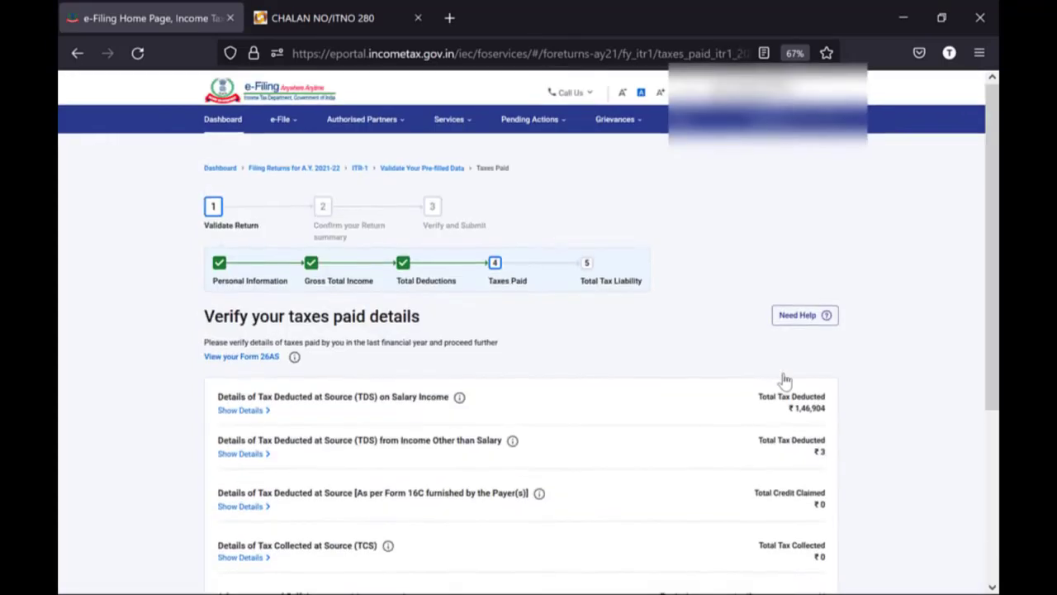
scroll(785, 382, "down", 5)
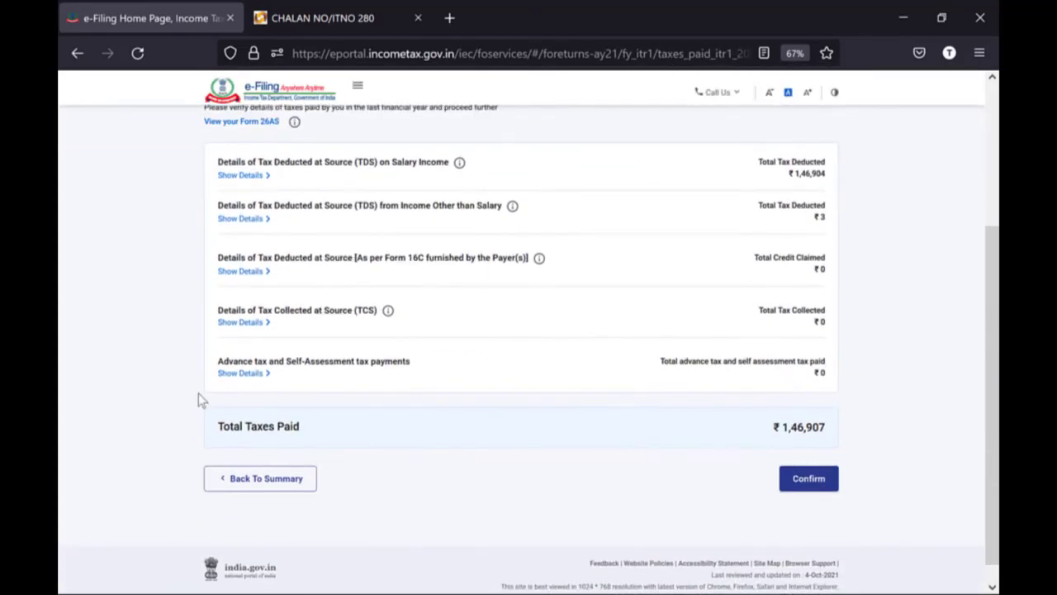
left_click(263, 377)
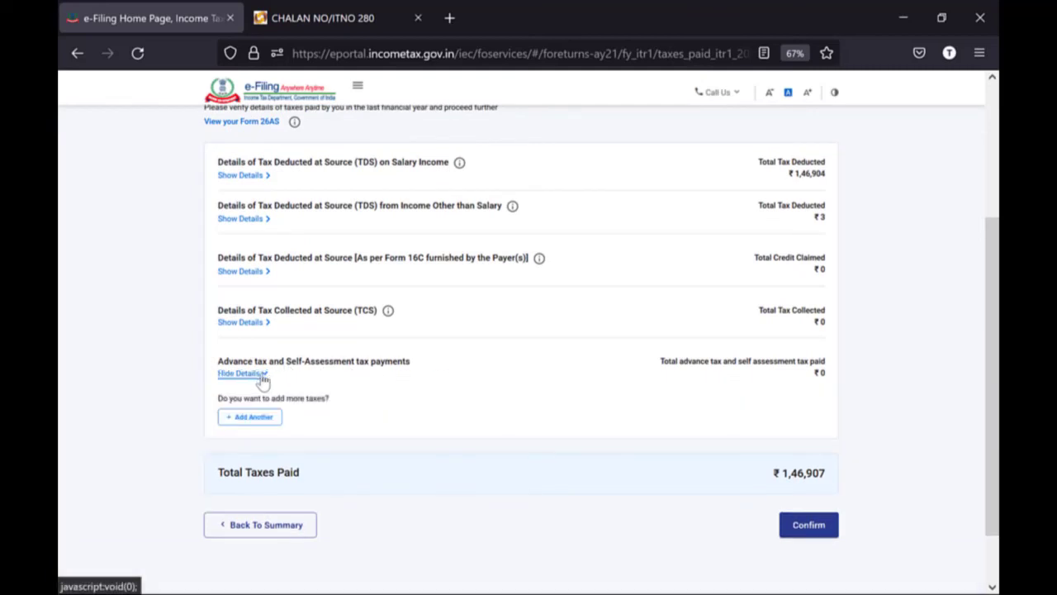
left_click(242, 419)
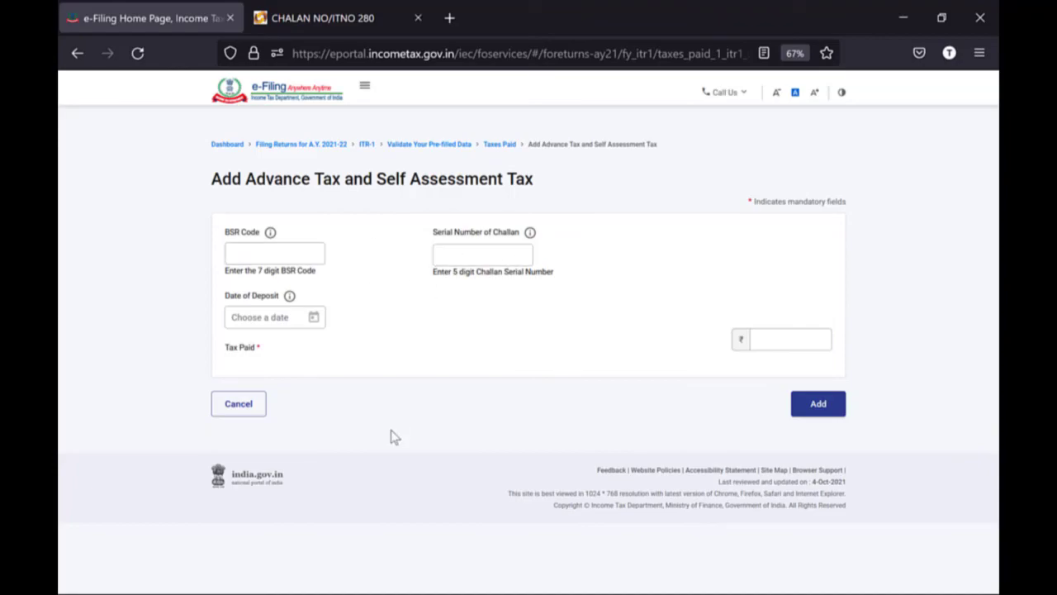
key("alt+Tab")
key("alt+Tab")
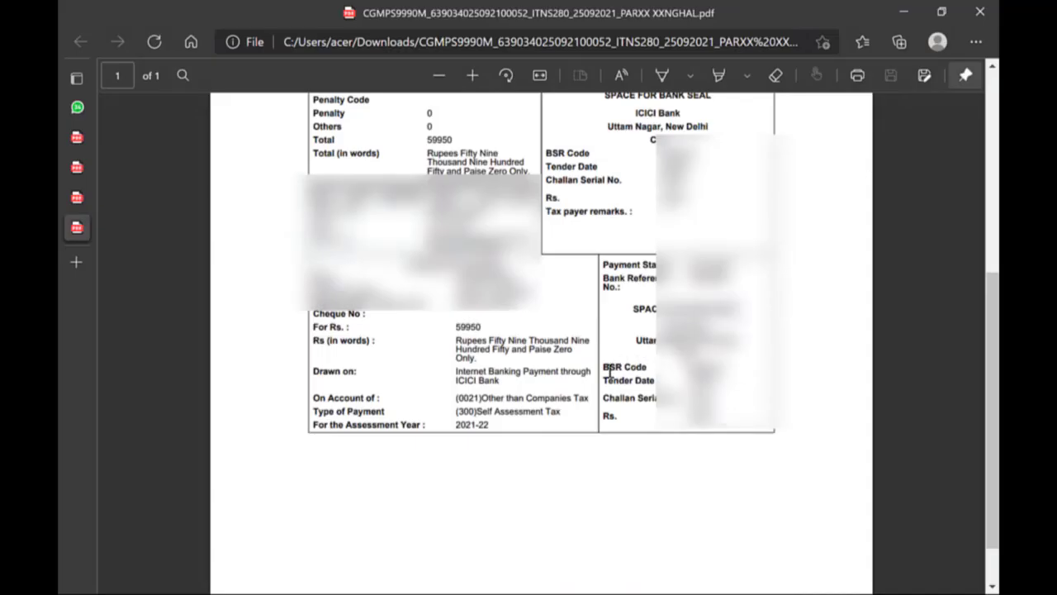